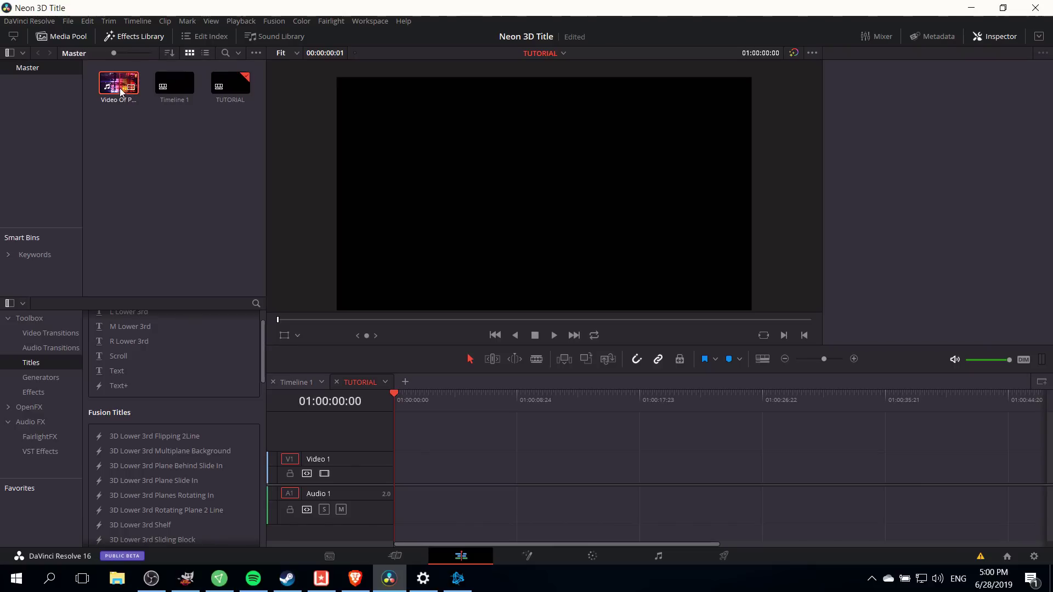
Place the rainy-night taxi clip on the TUTORIAL timeline and show the Toolbox Effects category.
drag(120, 85, 397, 473)
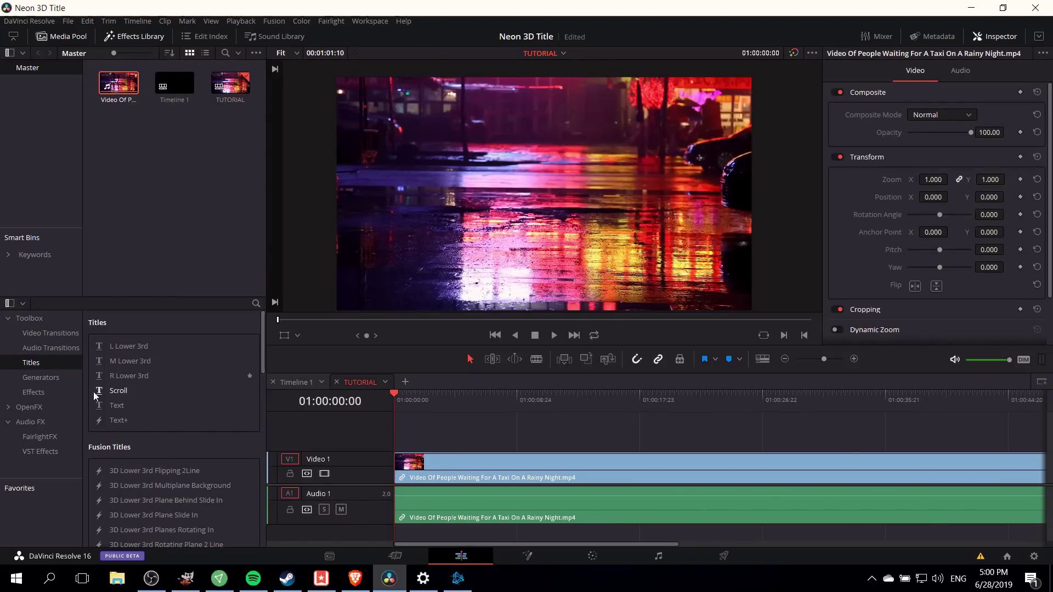
click(68, 396)
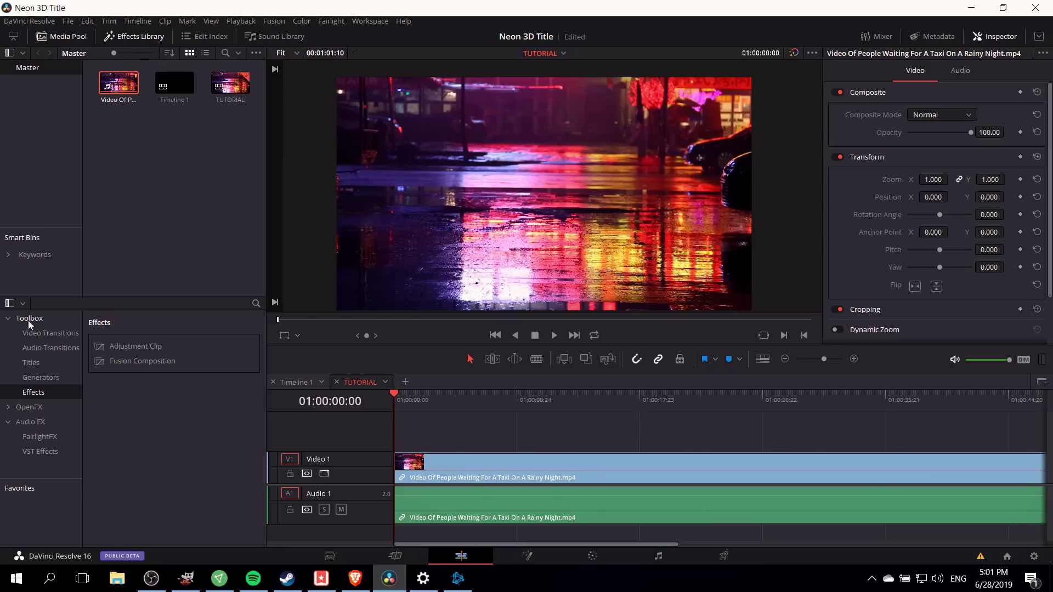
Drag Title Three Line Drop from Fusion Titles onto a new Video 2 track and preview it.
click(55, 367)
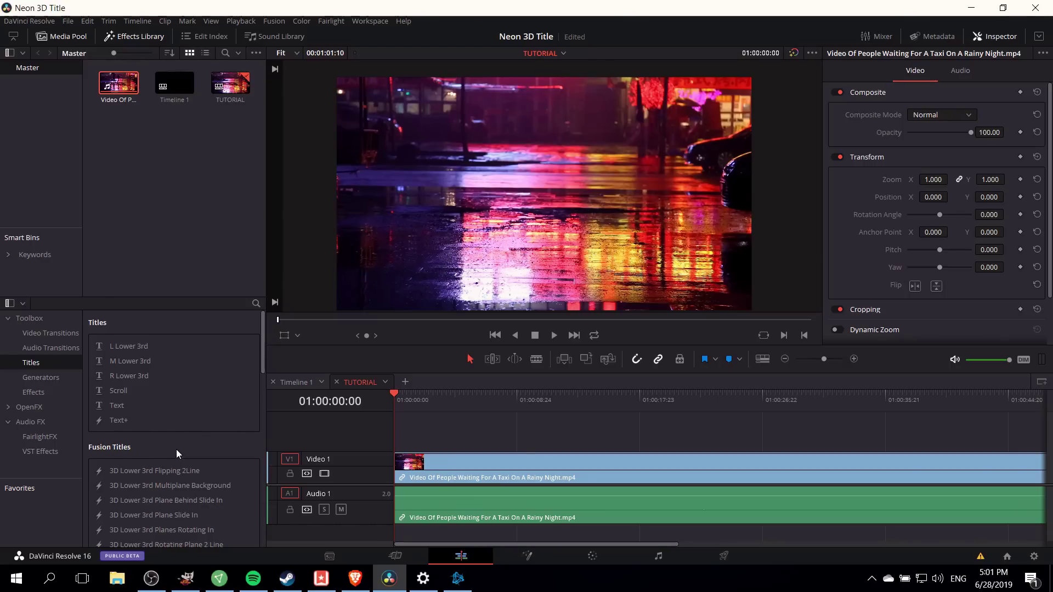
scroll(176, 445, down, 1)
scroll(185, 428, down, 12)
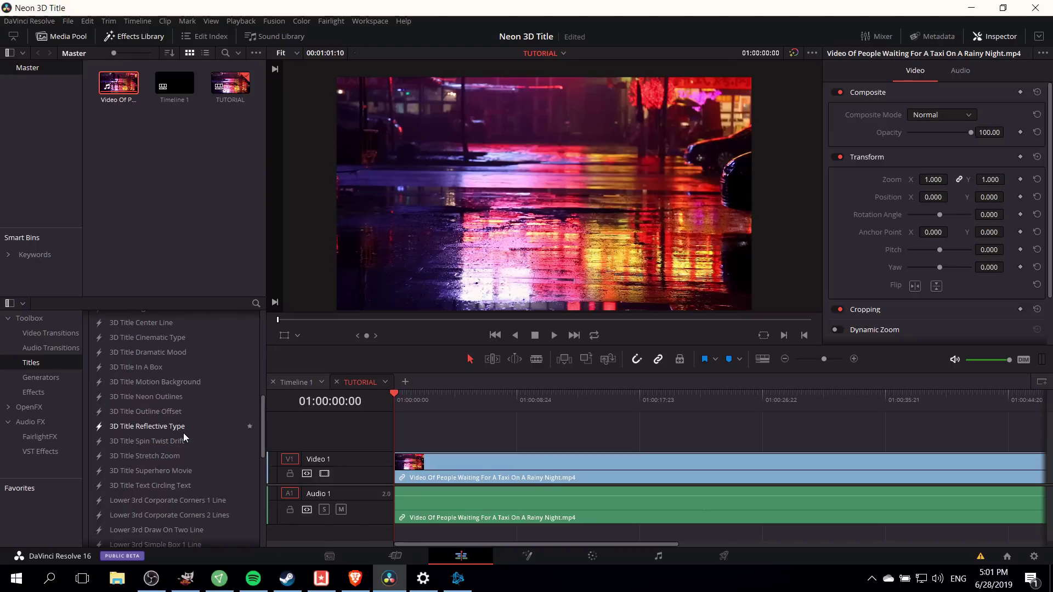
scroll(195, 486, down, 1)
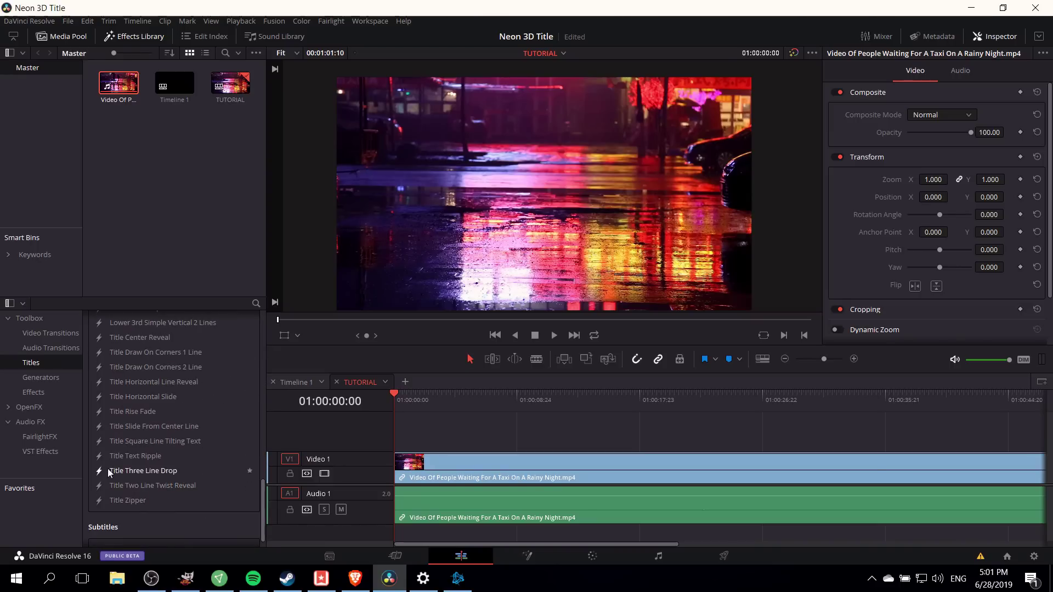
drag(142, 472, 399, 428)
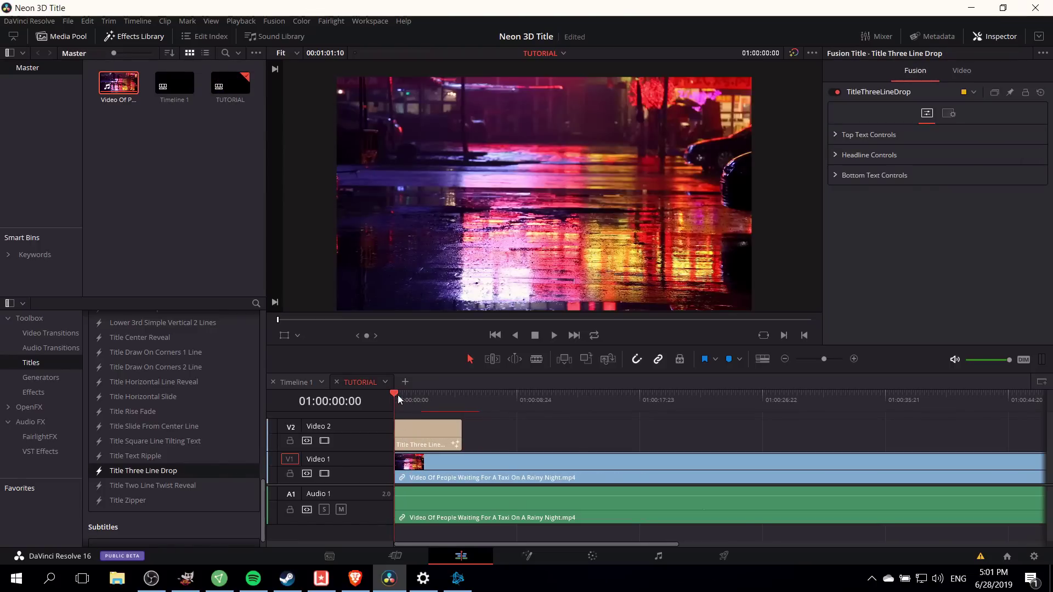
key(space)
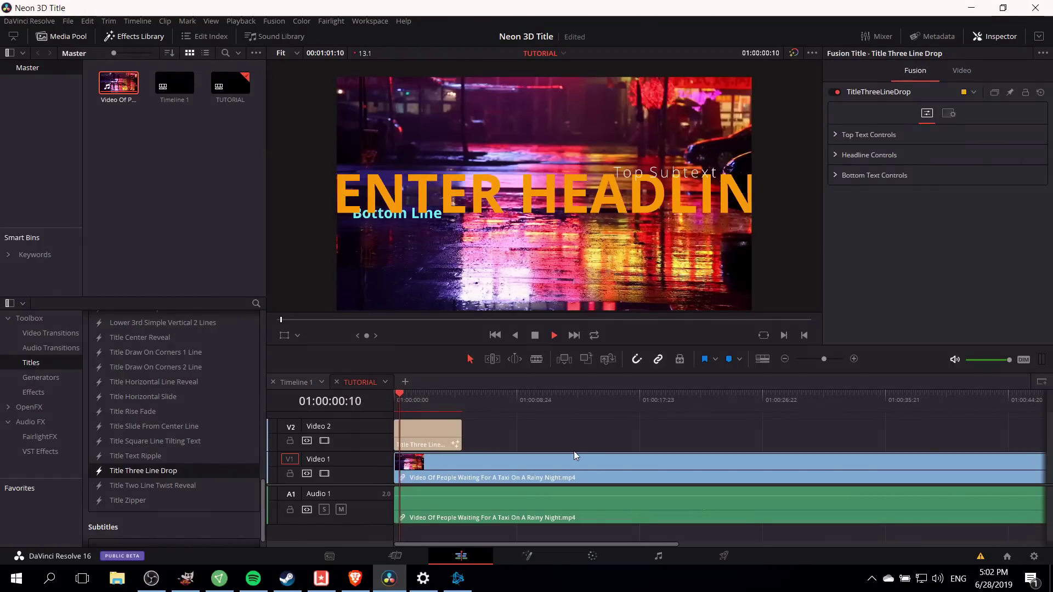
key(space)
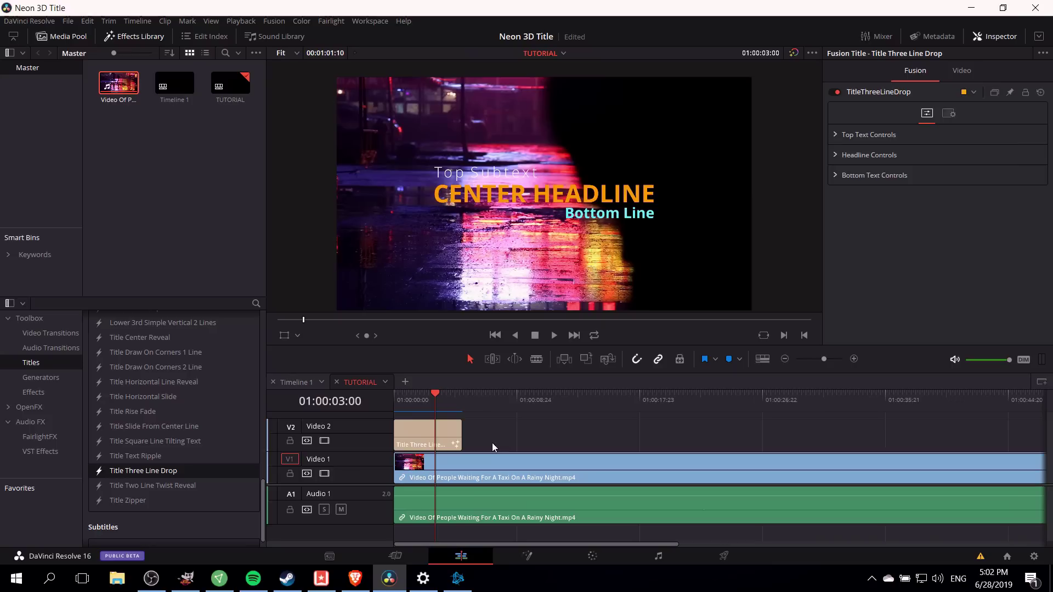
Try lowering the street clip's opacity, then reset it to 100.
click(491, 463)
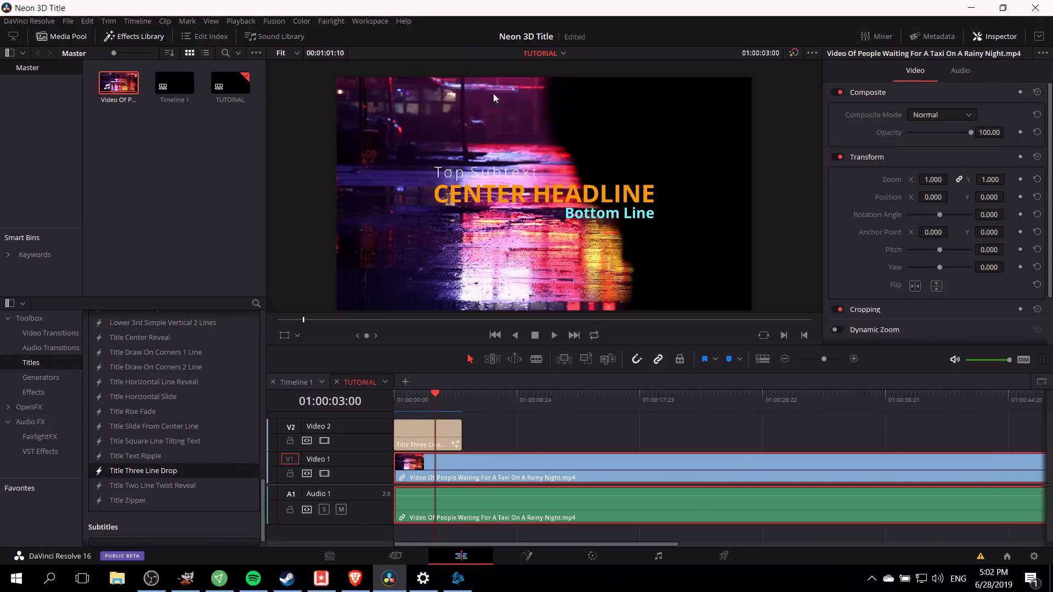
drag(964, 132, 930, 138)
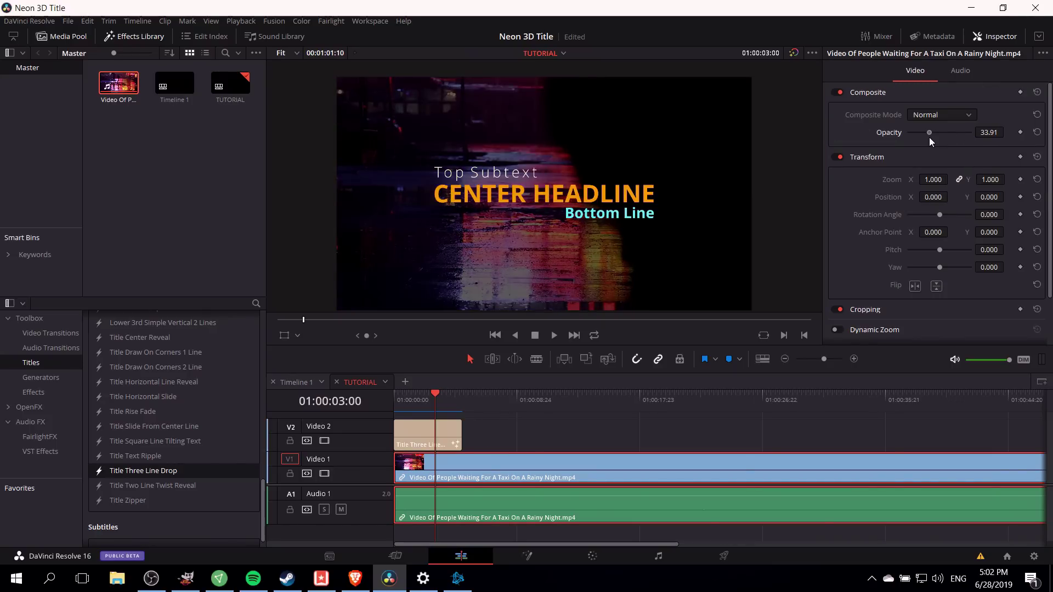
double_click(929, 137)
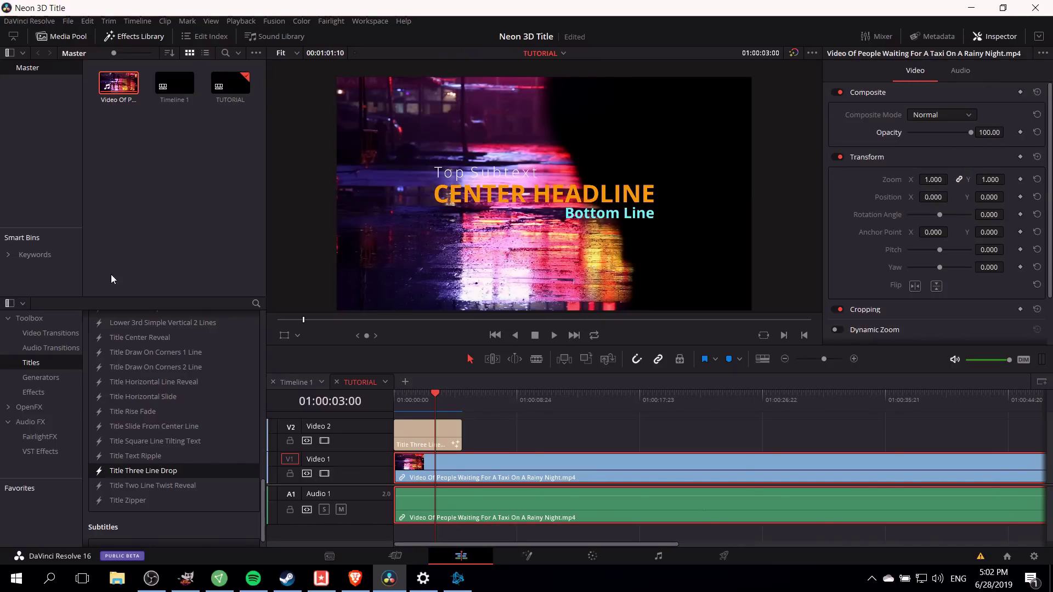
Apply the ResolveFX Stylize Vignette effect to the street clip.
click(28, 407)
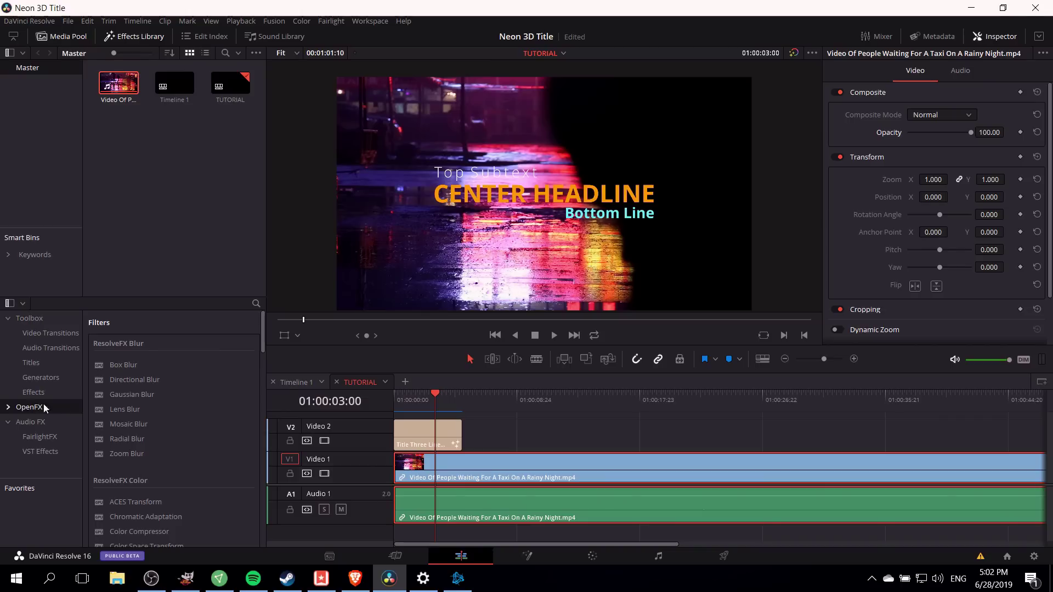
scroll(144, 418, down, 10)
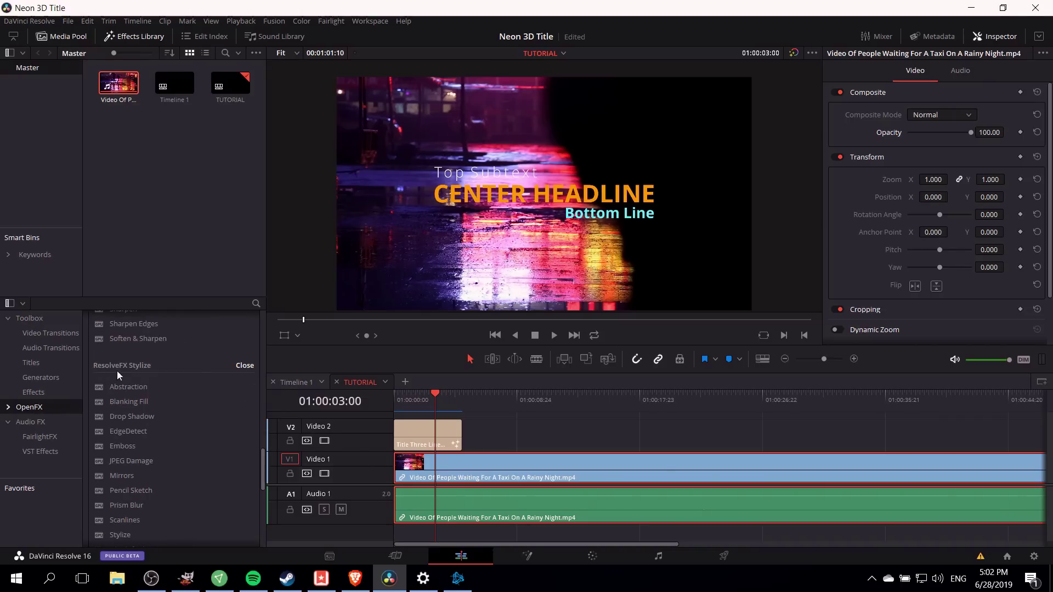
scroll(120, 373, down, 2)
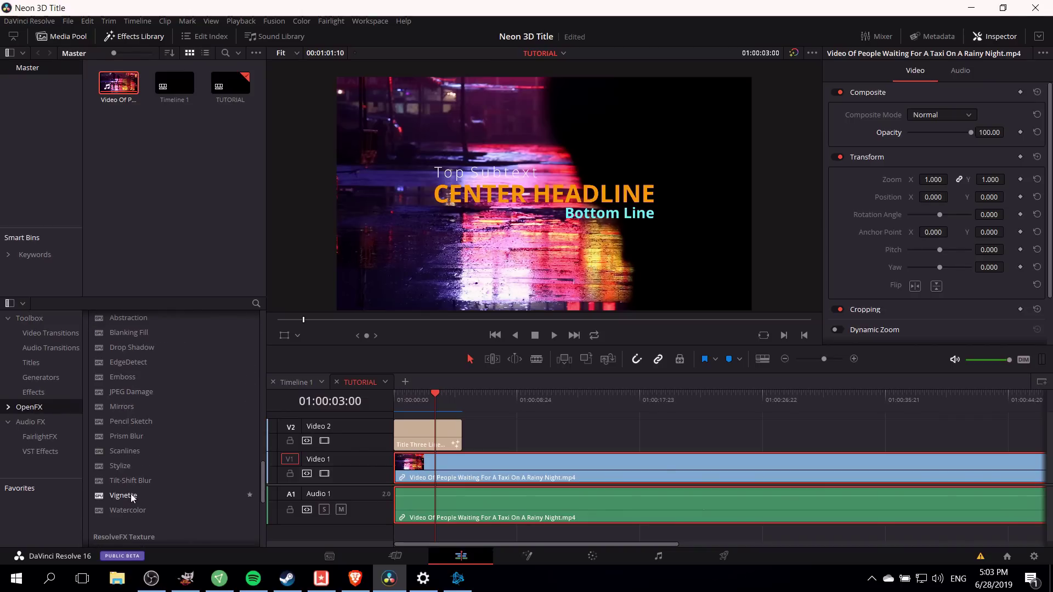
mouse_move(132, 497)
mouse_down()
mouse_move(428, 467)
mouse_move(141, 496)
mouse_move(406, 463)
mouse_move(435, 469)
mouse_up()
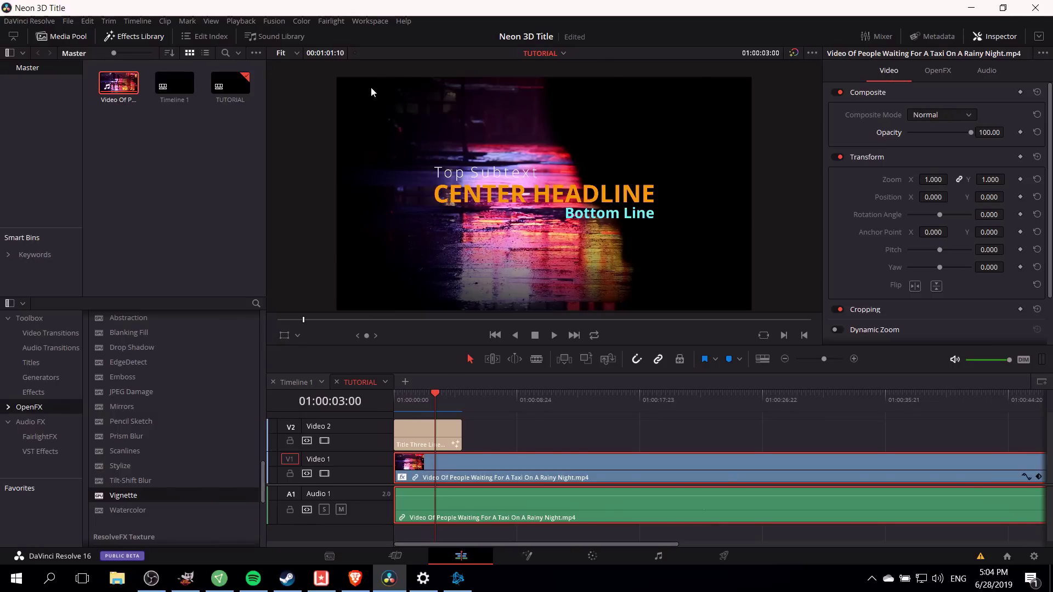
scroll(458, 145, down, 1)
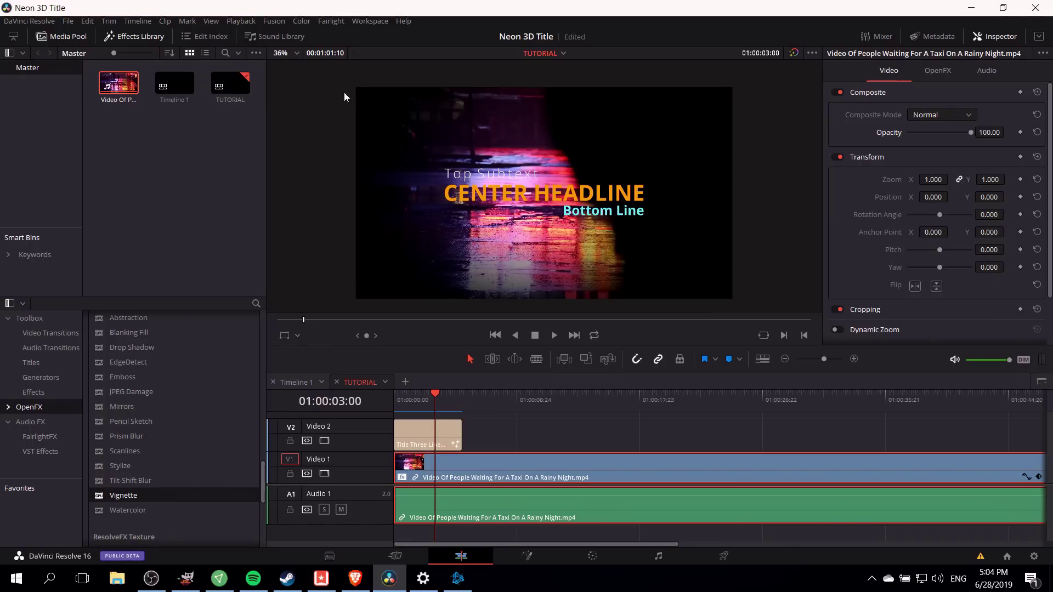
Keep the Vignette in Basic mode with Size 0.125, Softness 0.915 and Anamorphism 2.457.
click(937, 74)
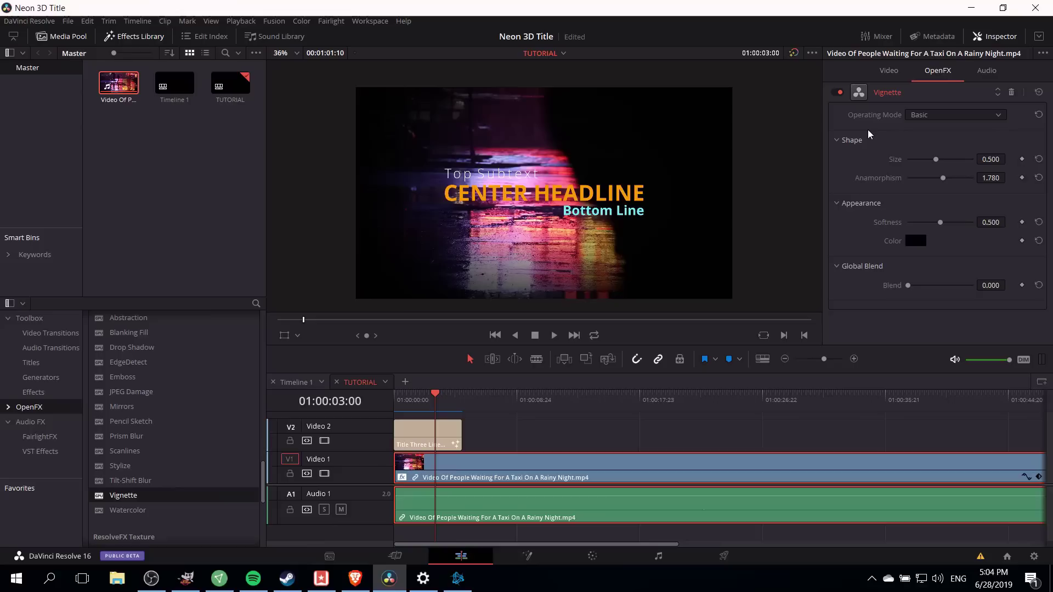
click(927, 116)
click(933, 140)
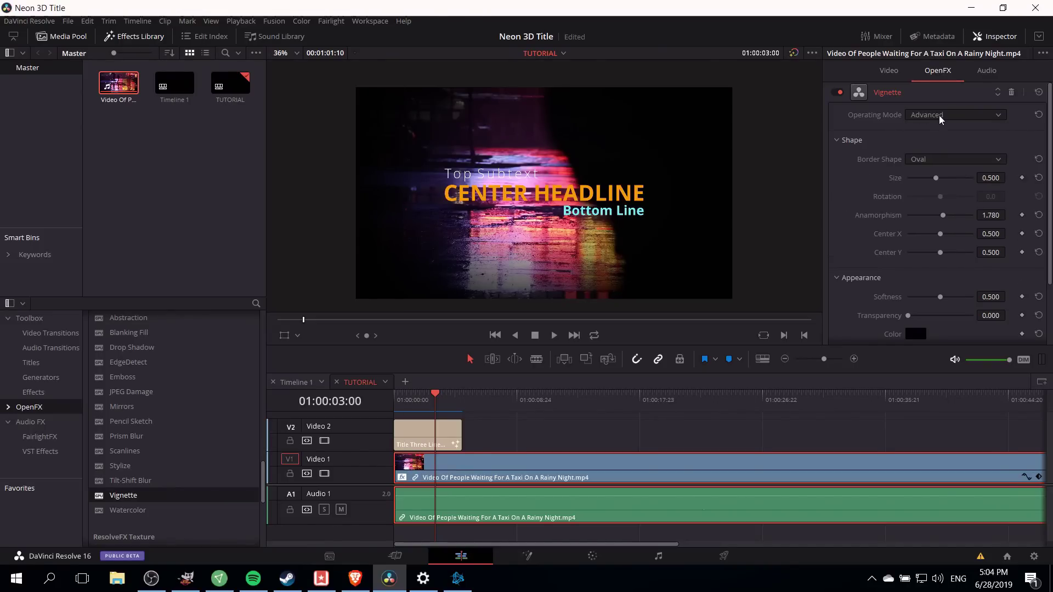
click(939, 116)
click(927, 131)
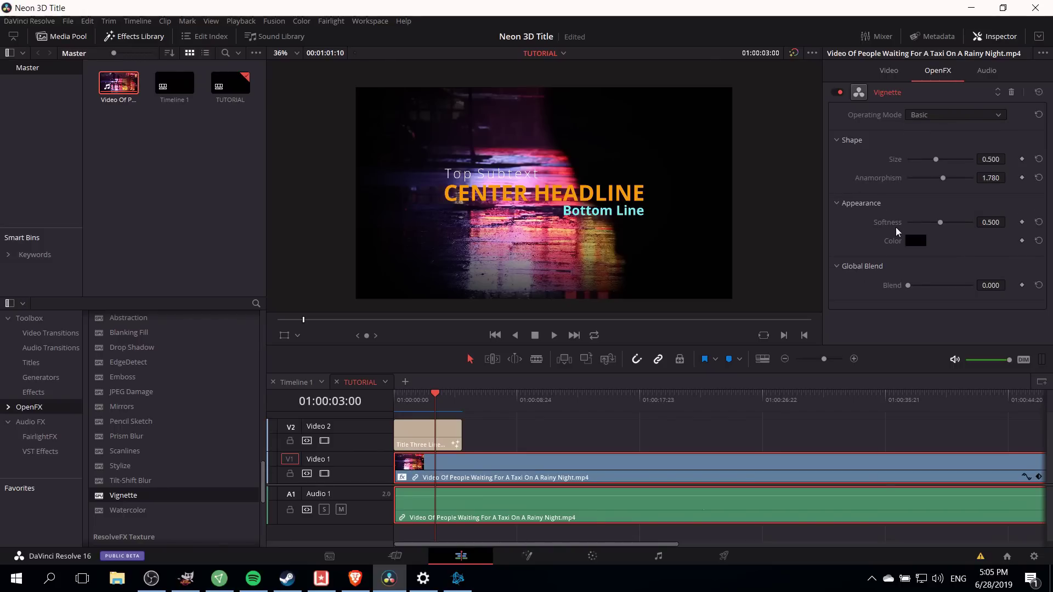
drag(936, 159, 905, 161)
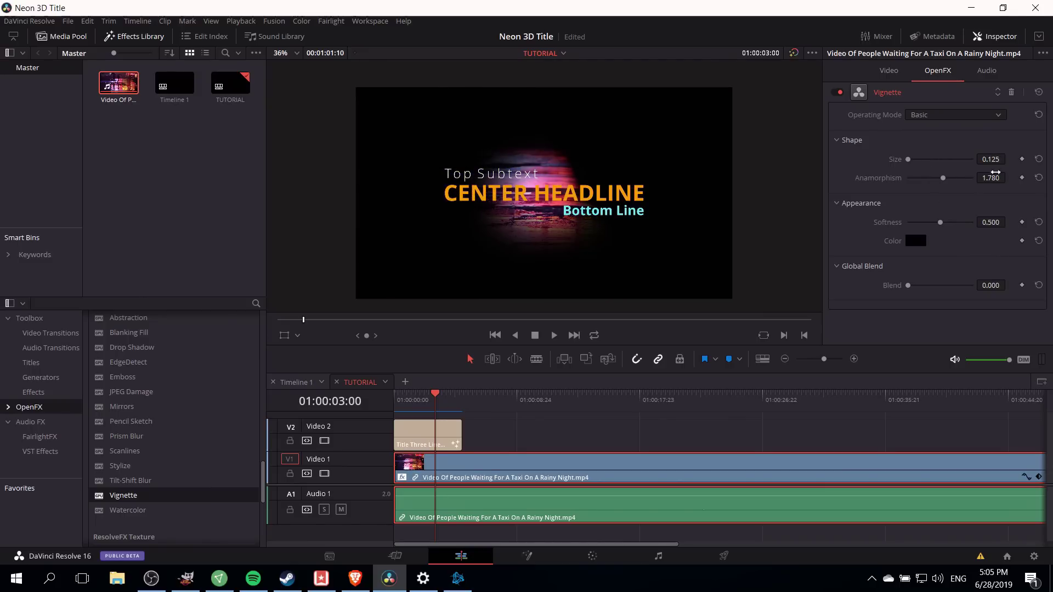
drag(940, 222, 969, 226)
drag(944, 178, 961, 183)
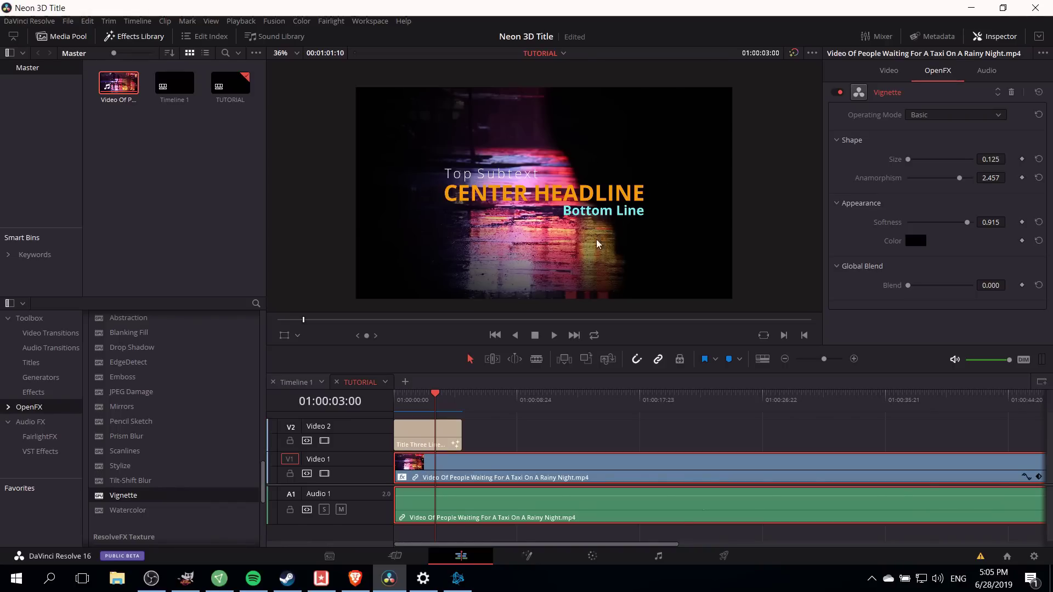
Lower the street clip's opacity to 90.43 and return to the Vignette settings.
click(891, 71)
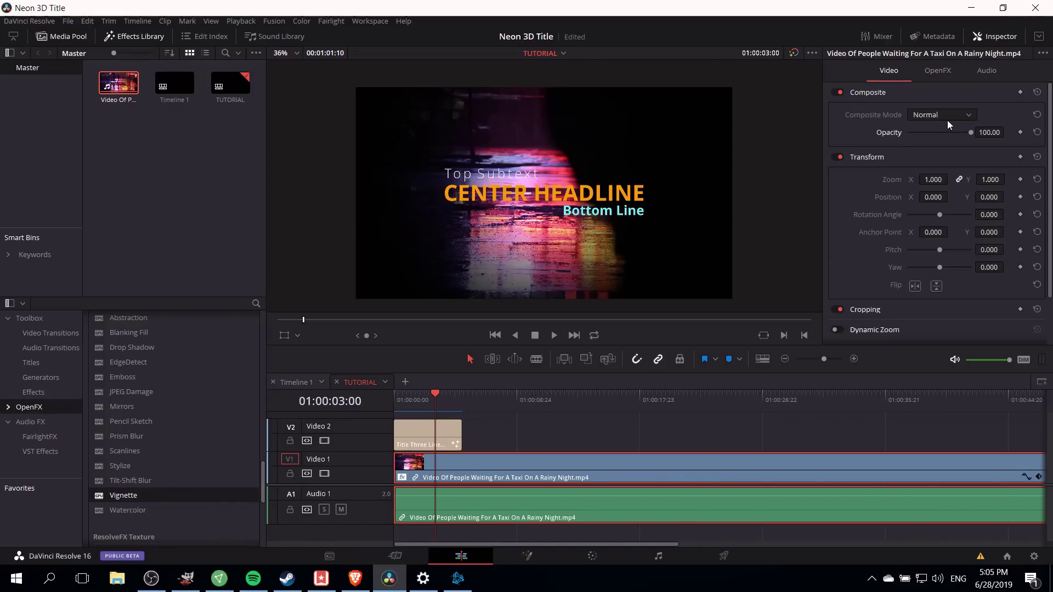
mouse_move(970, 132)
mouse_down()
mouse_move(956, 131)
mouse_move(965, 133)
mouse_up()
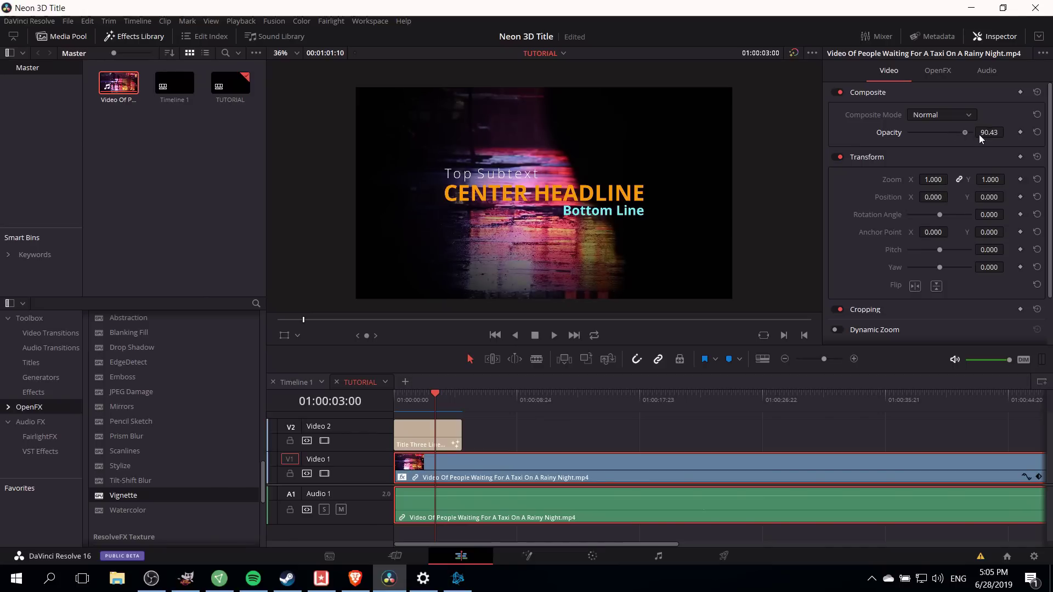
click(935, 70)
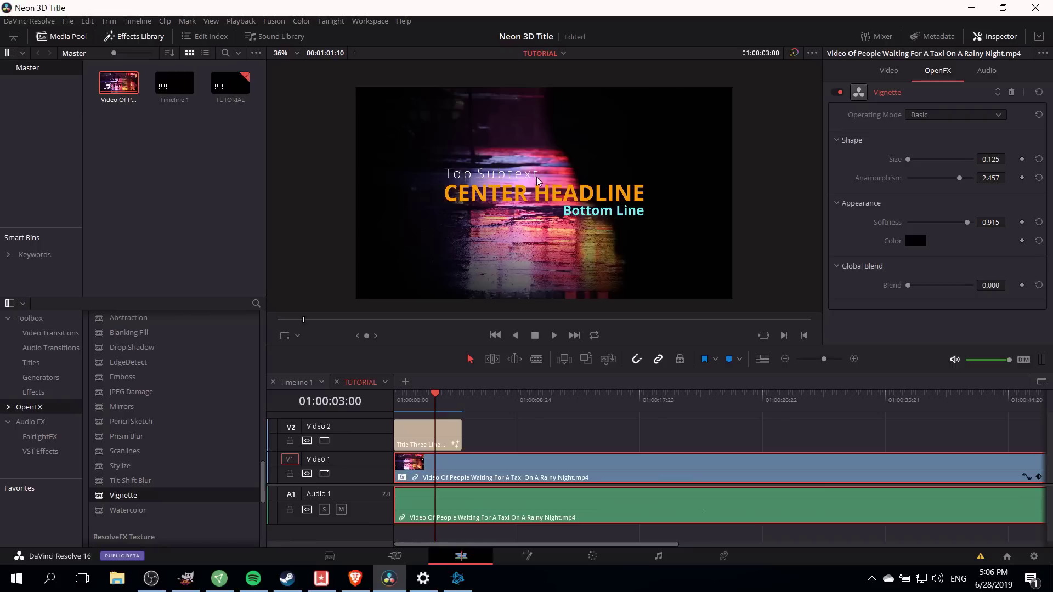
Select the three-line title clip and open it on the Fusion page.
click(415, 431)
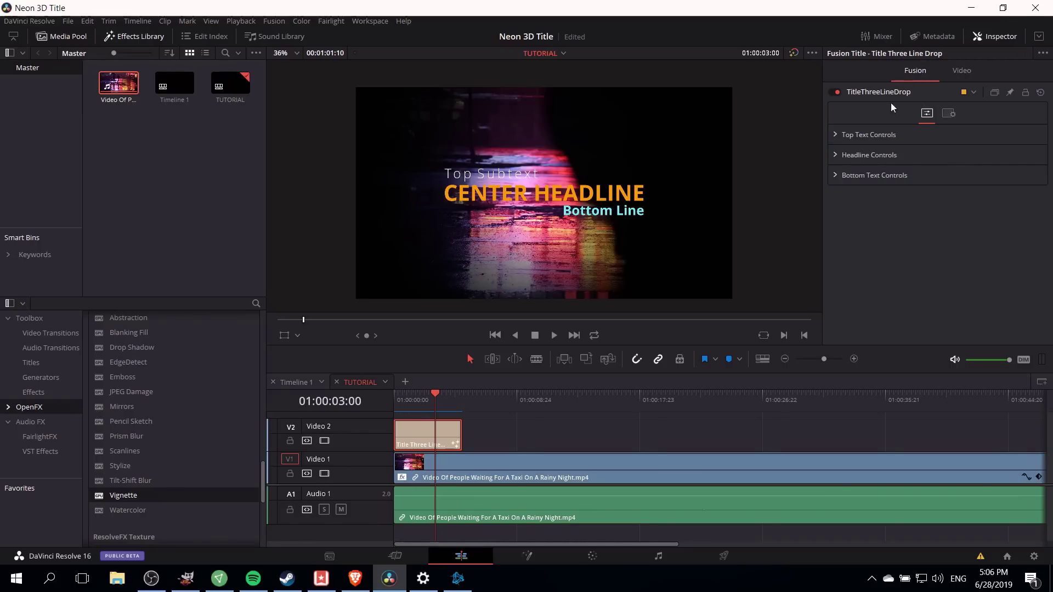
click(835, 134)
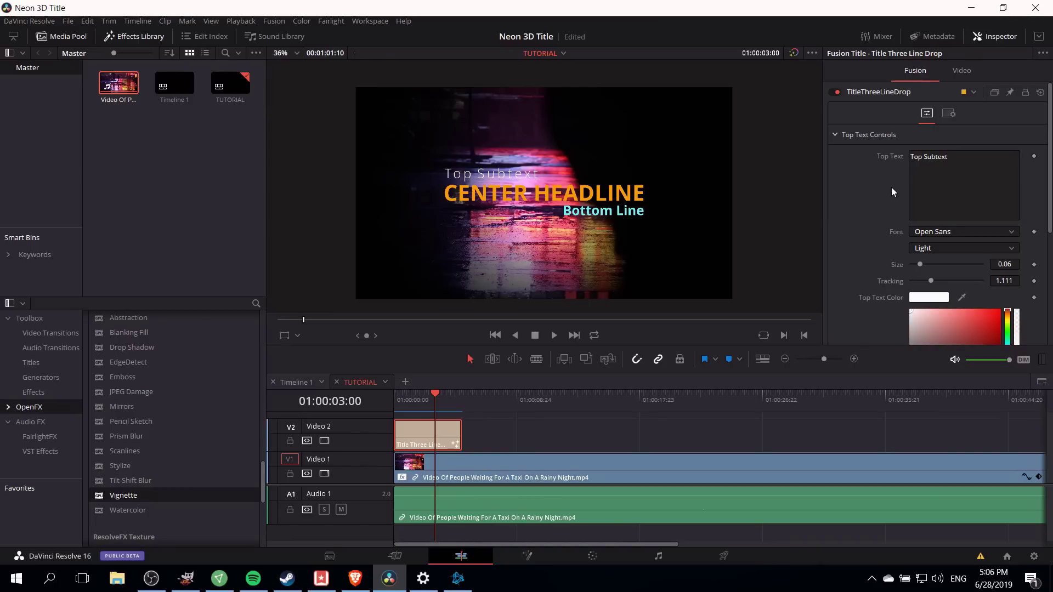
click(526, 556)
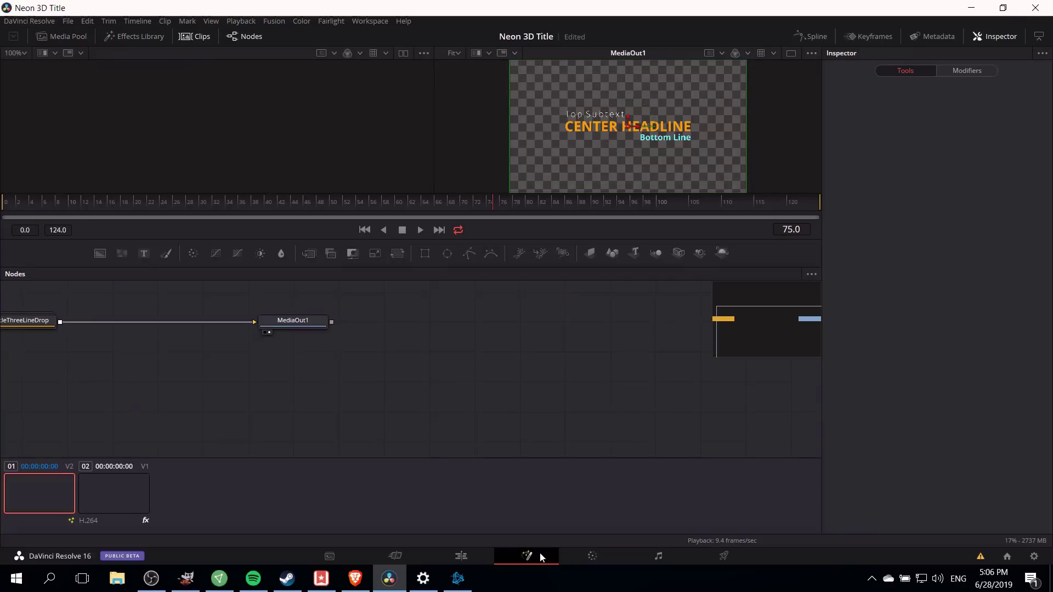
Expand the TitleThreeLineDrop group node and select topText to show its Top Subtext settings.
drag(121, 400, 346, 427)
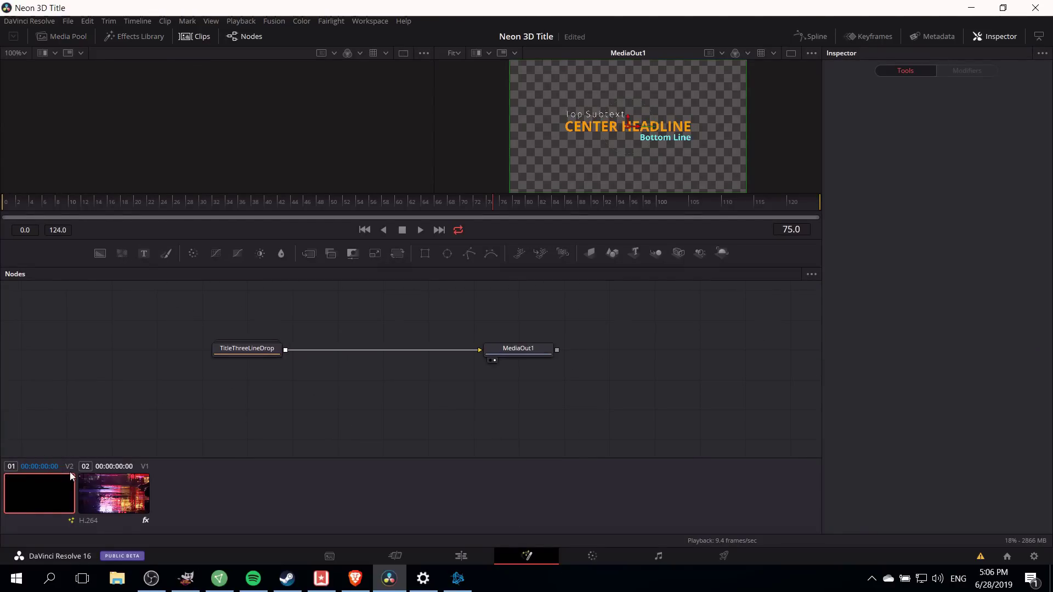
click(265, 353)
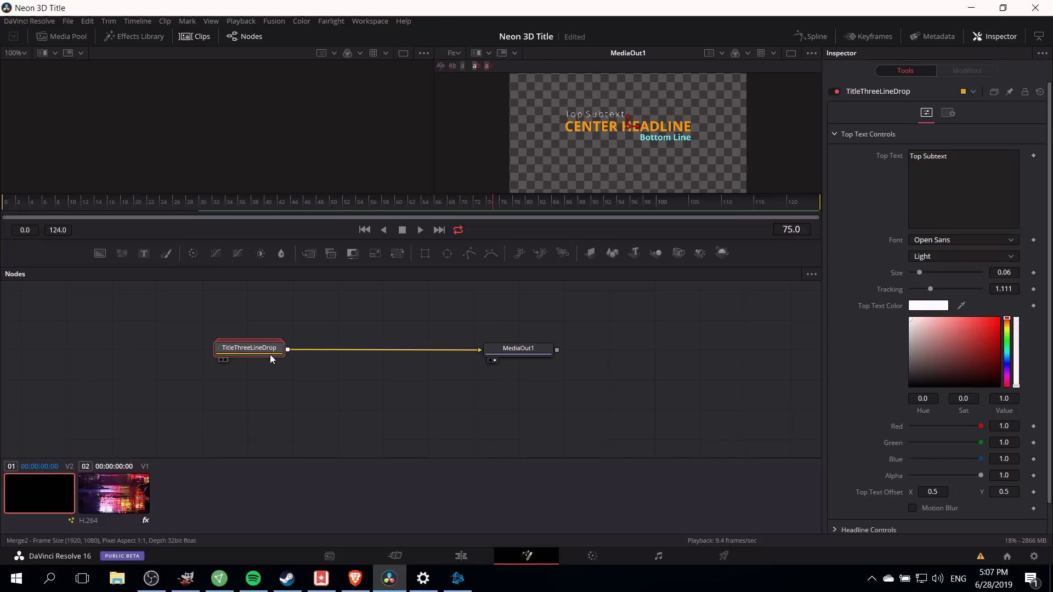
right_click(277, 358)
click(243, 356)
double_click(243, 355)
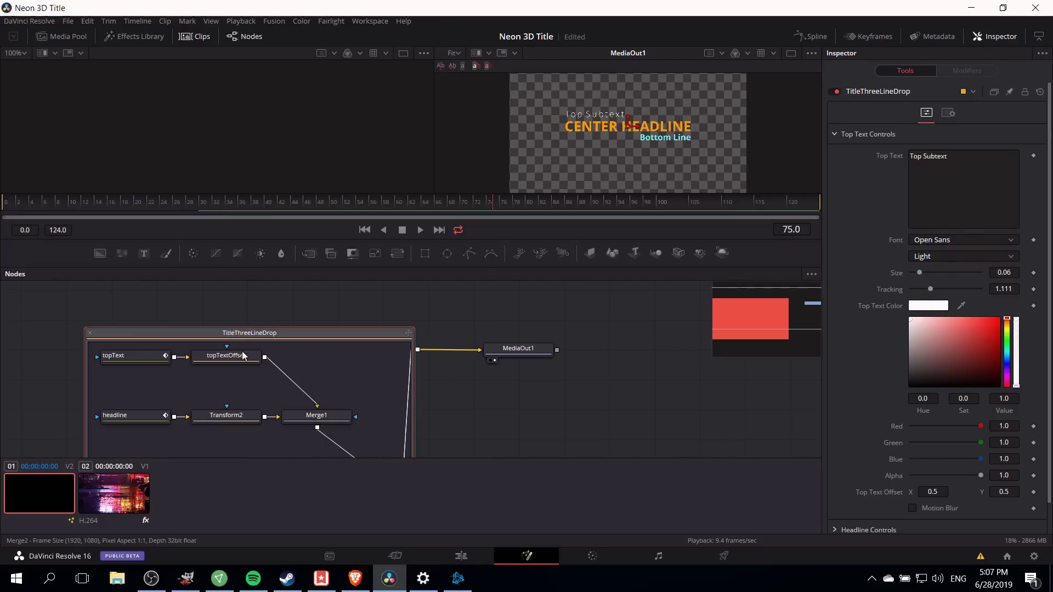
drag(307, 324, 298, 304)
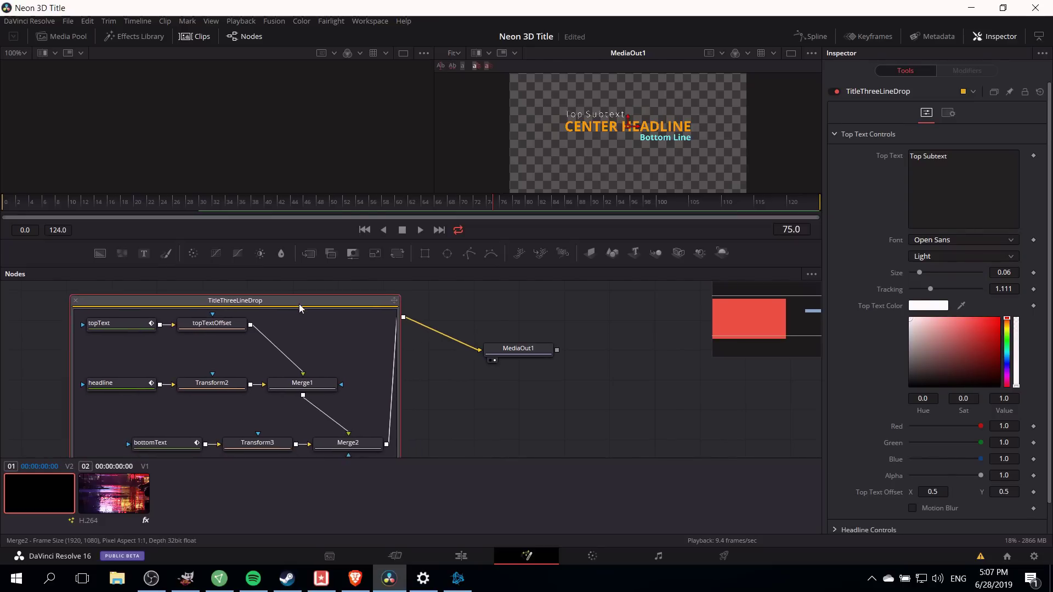
click(309, 374)
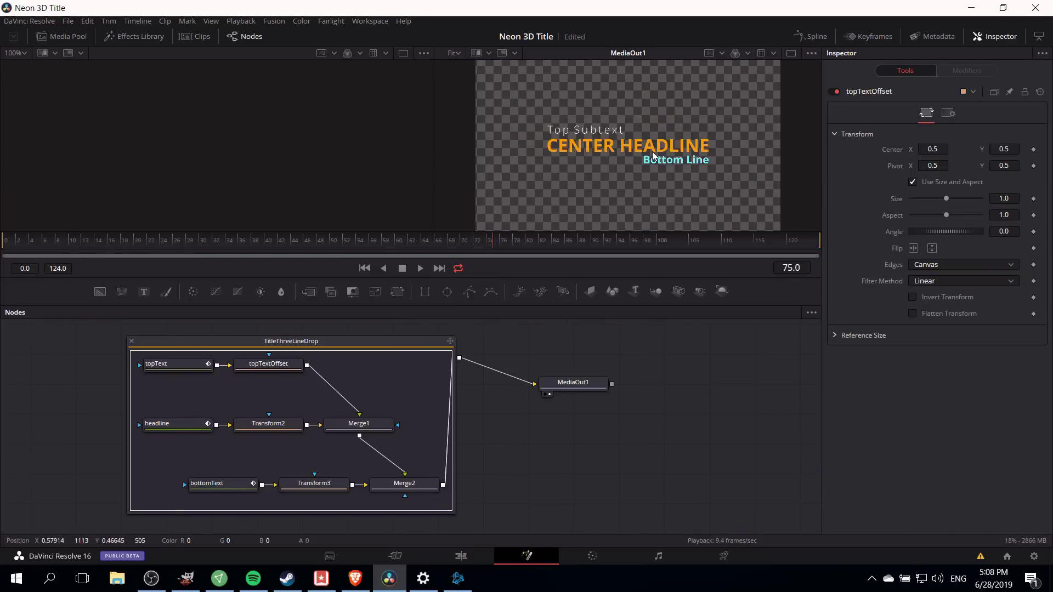
click(184, 366)
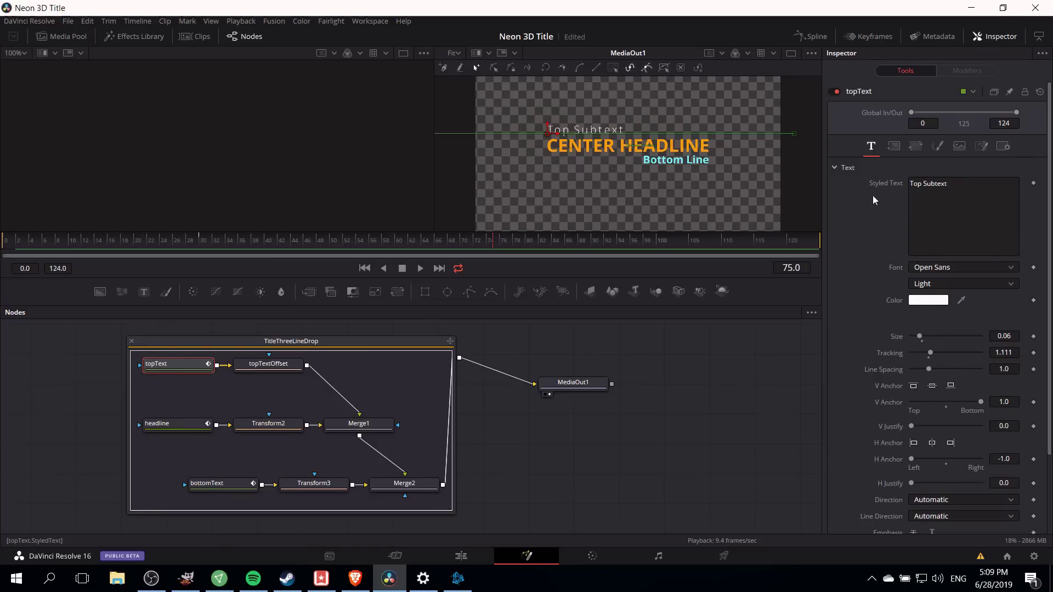
Set the top line's font to BPneon.
click(920, 269)
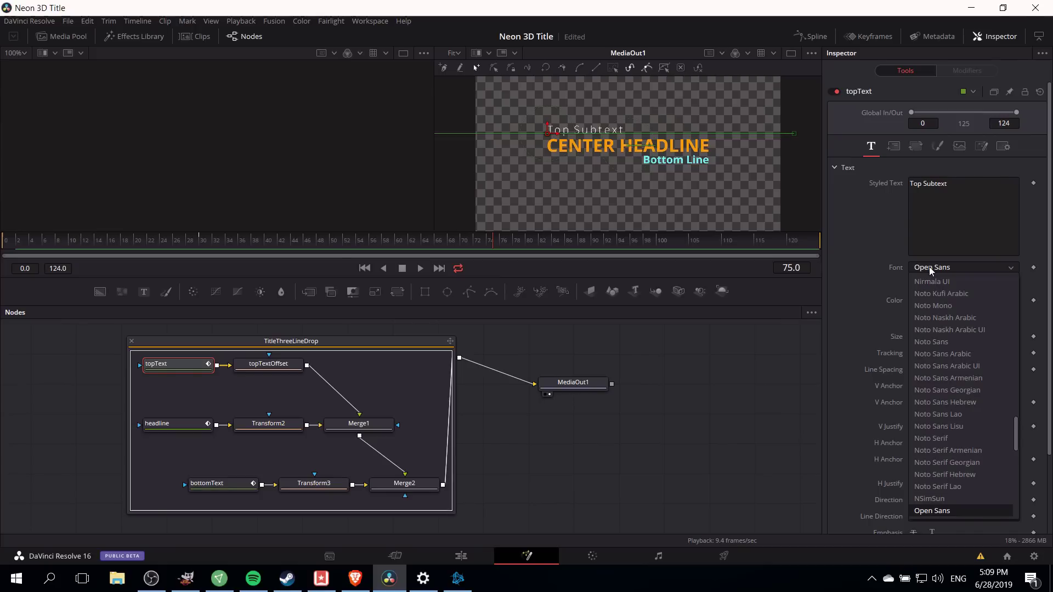
scroll(965, 307, up, 5)
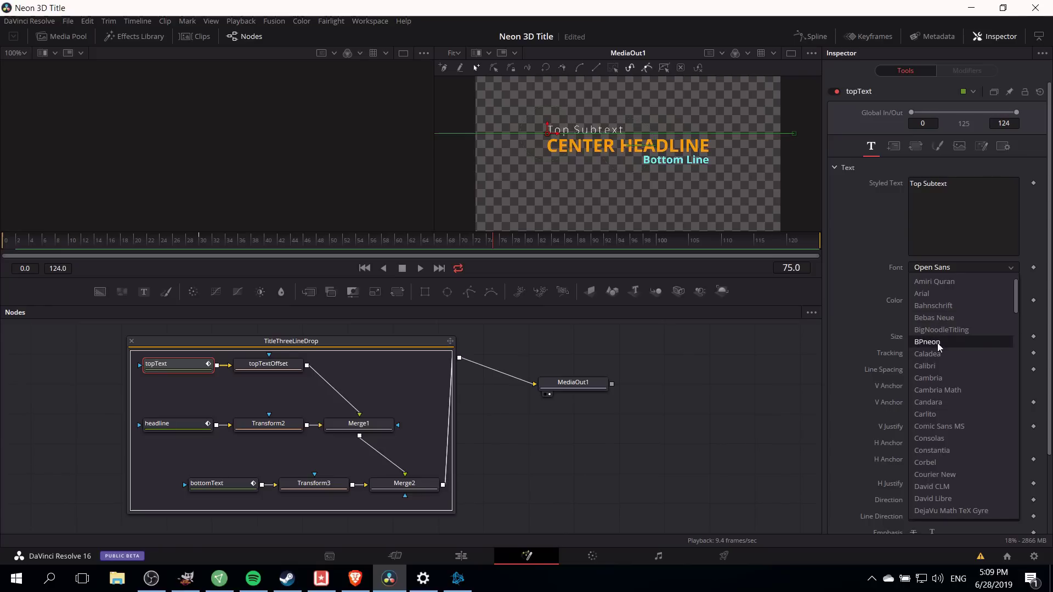
scroll(939, 346, down, 10)
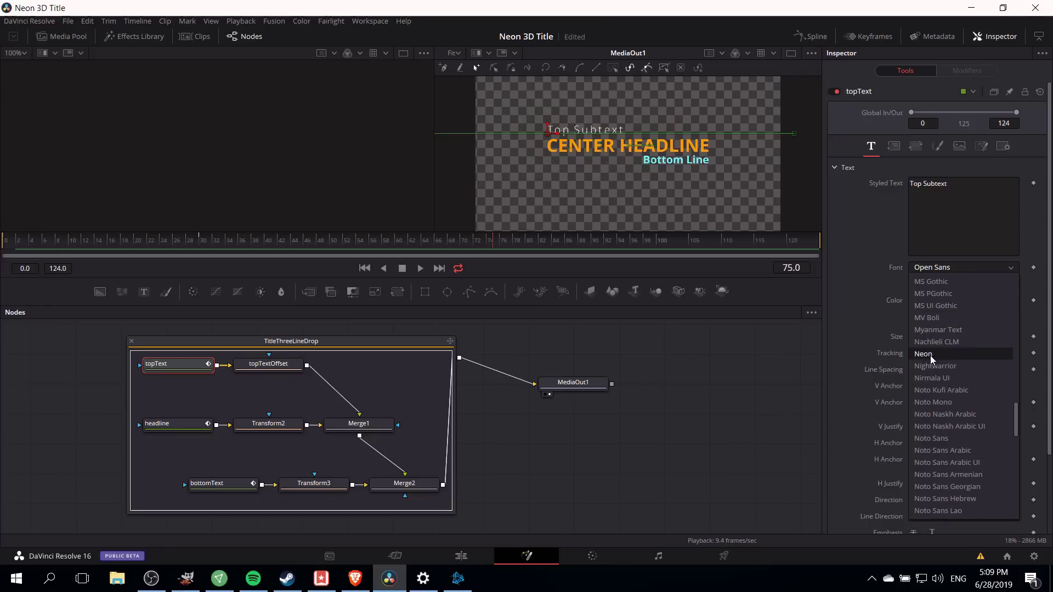
drag(1016, 420, 1012, 289)
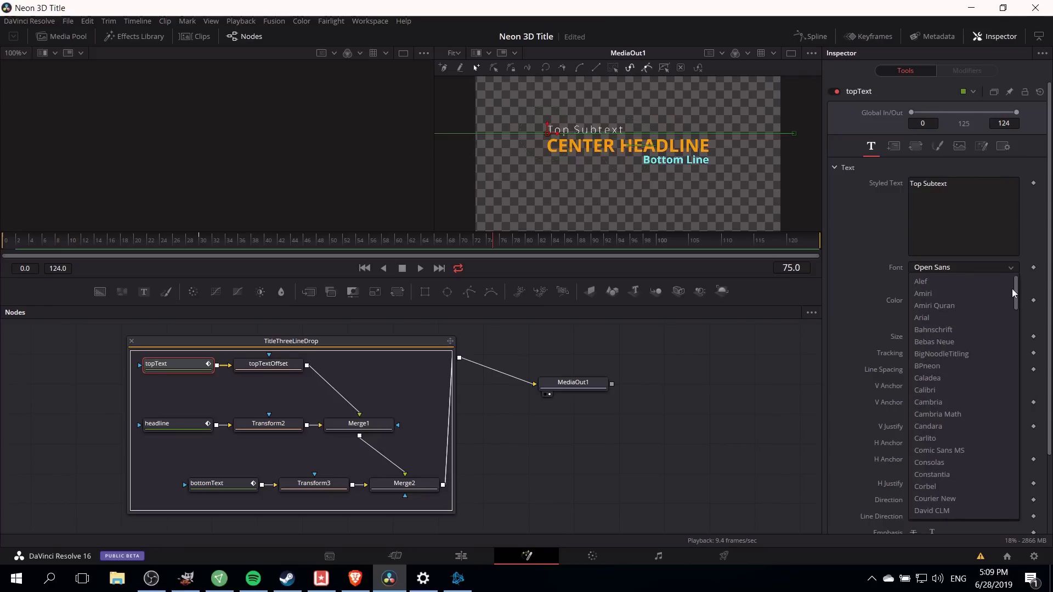
click(955, 367)
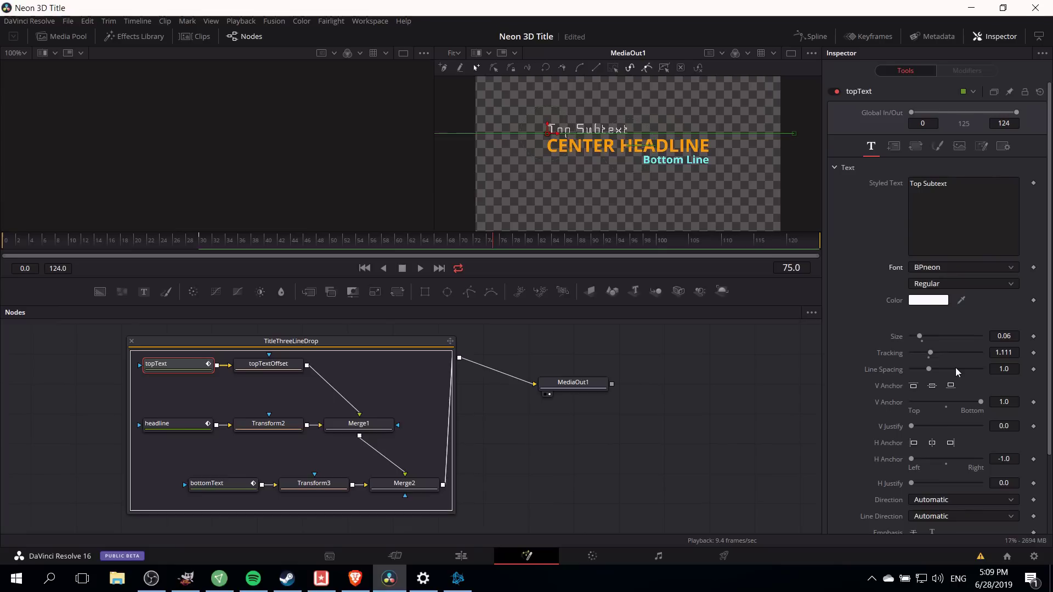
Replace the Top Subtext wording with the channel's Tutorials name.
click(982, 189)
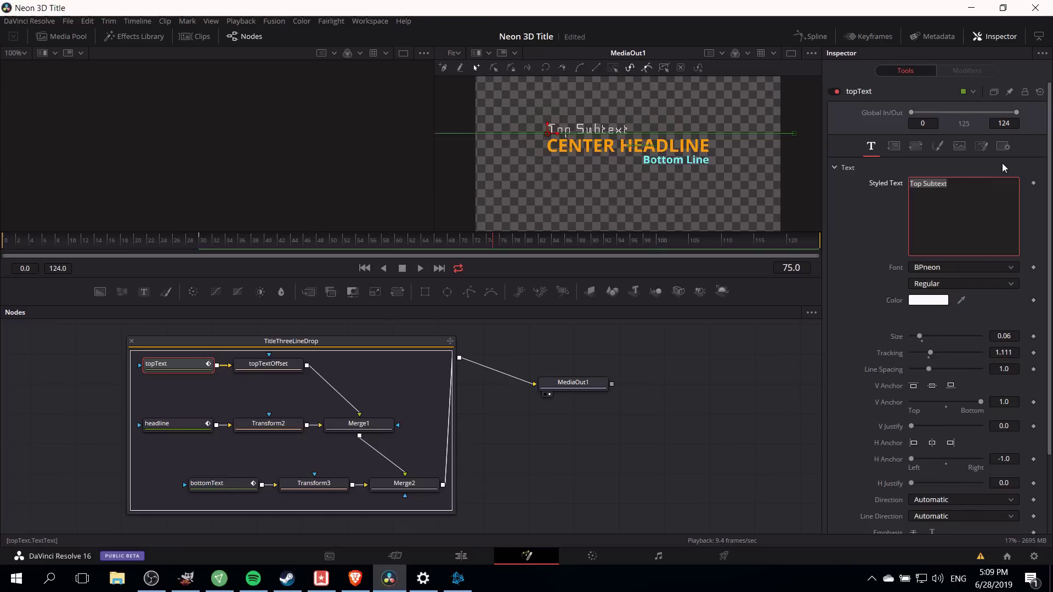
key(BackSpace)
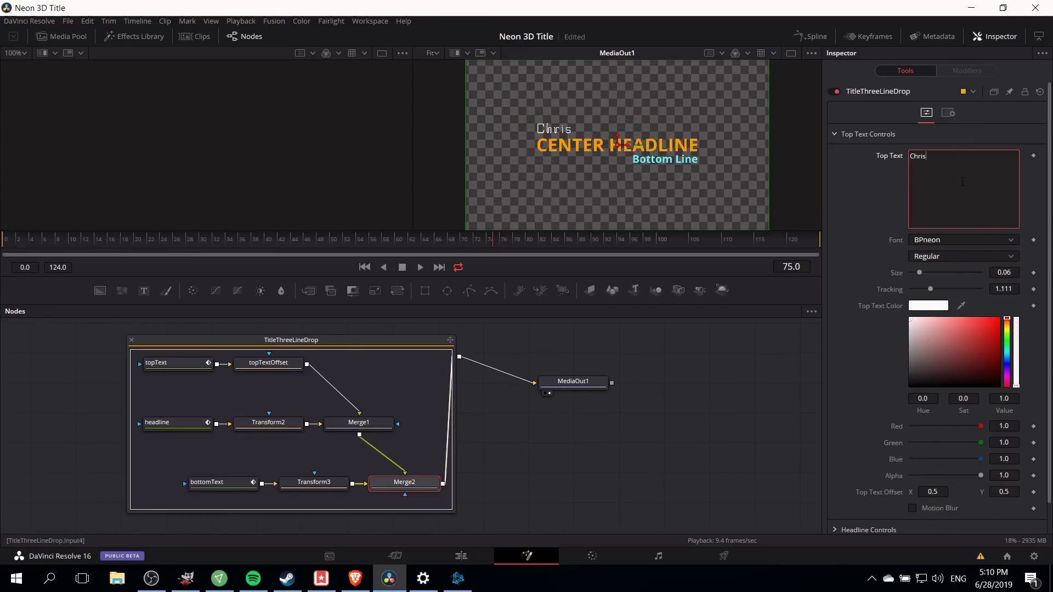
text(Tutorials)
Set the headline node's font to Neon.
click(183, 424)
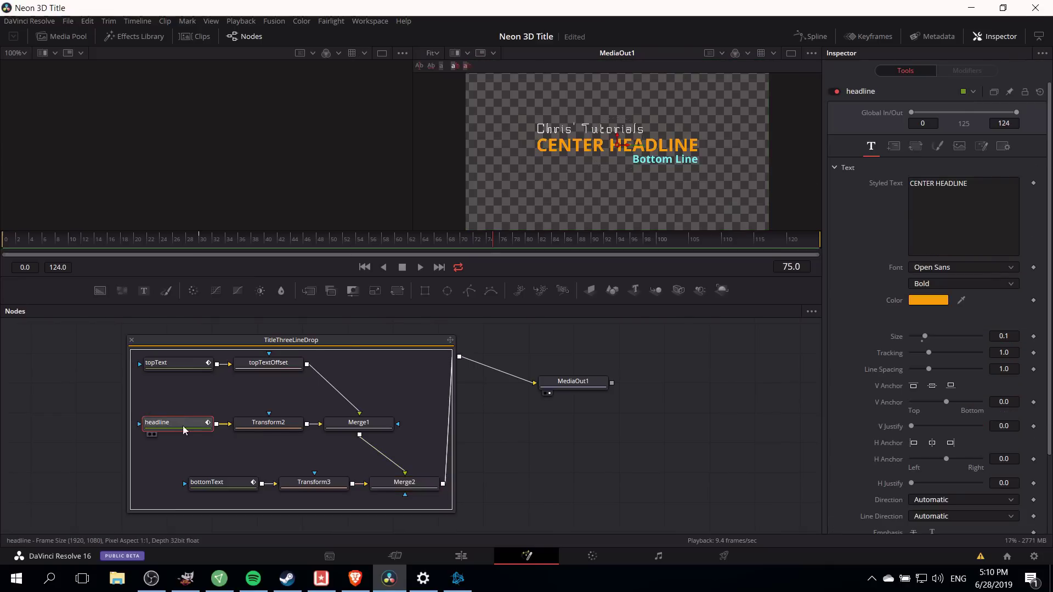
click(958, 270)
click(939, 438)
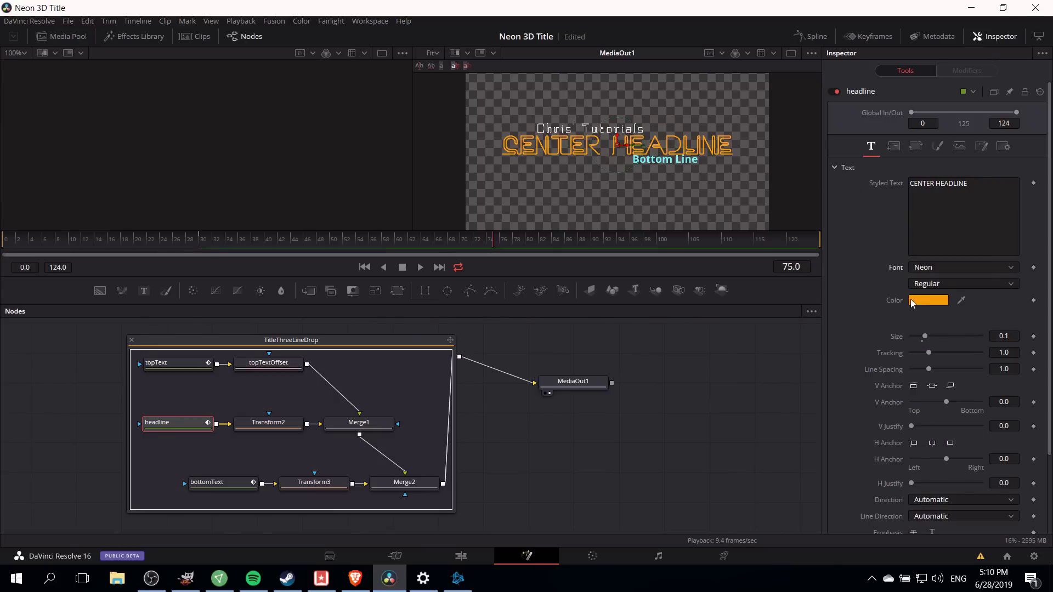
Replace CENTER HEADLINE with the new neon title wording.
click(969, 206)
key(ctrl+a)
key(BackSpace)
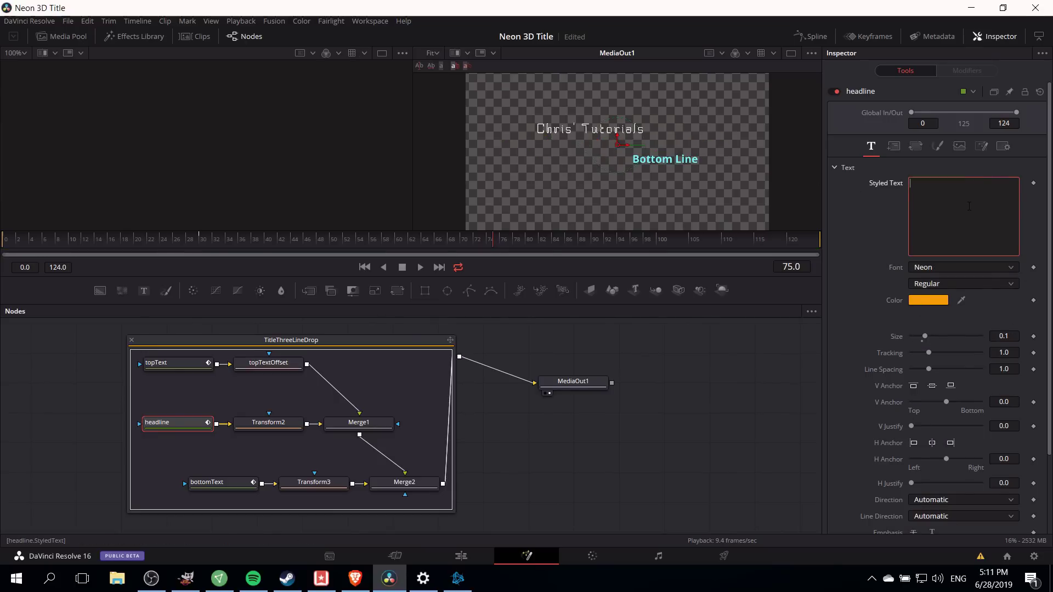
text(Neon titl)
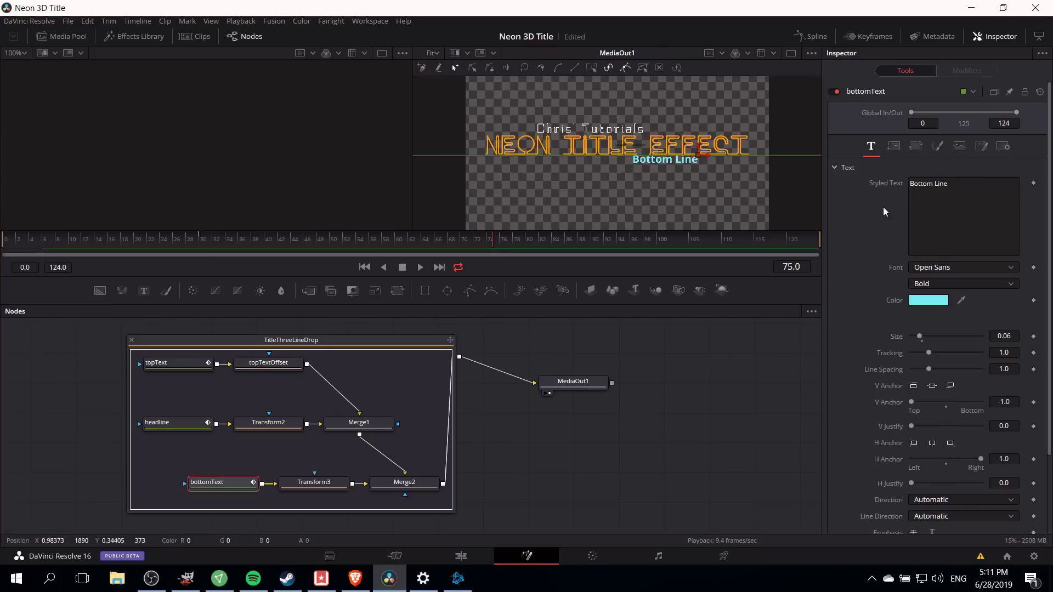
Make the bottom line read 'DaVinci Resolve 16' in the BPneon font.
click(971, 195)
key(ctrl+a)
text(Da)
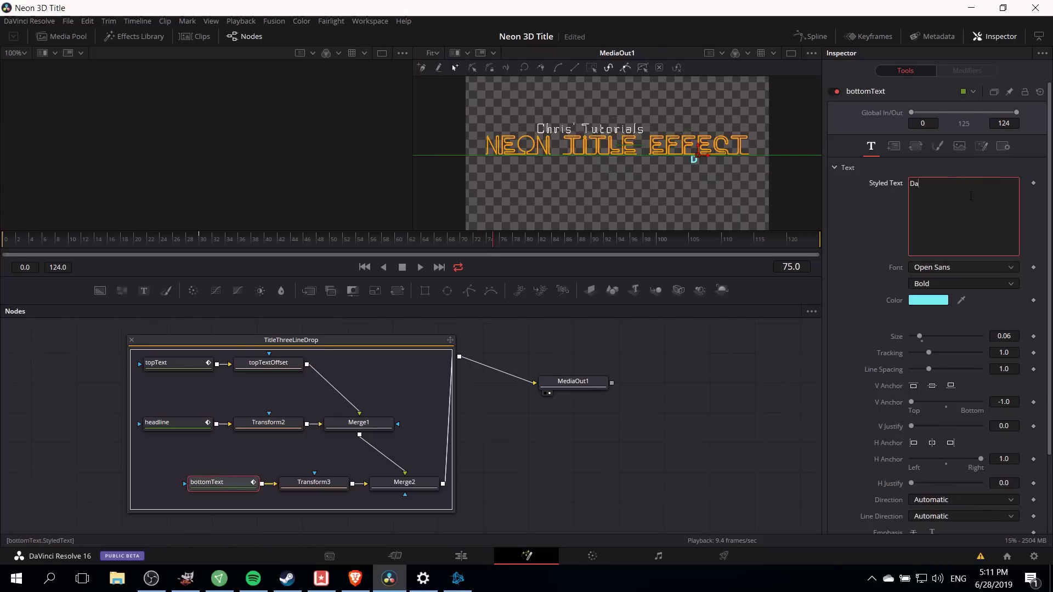
text(Vinci Resolve 16)
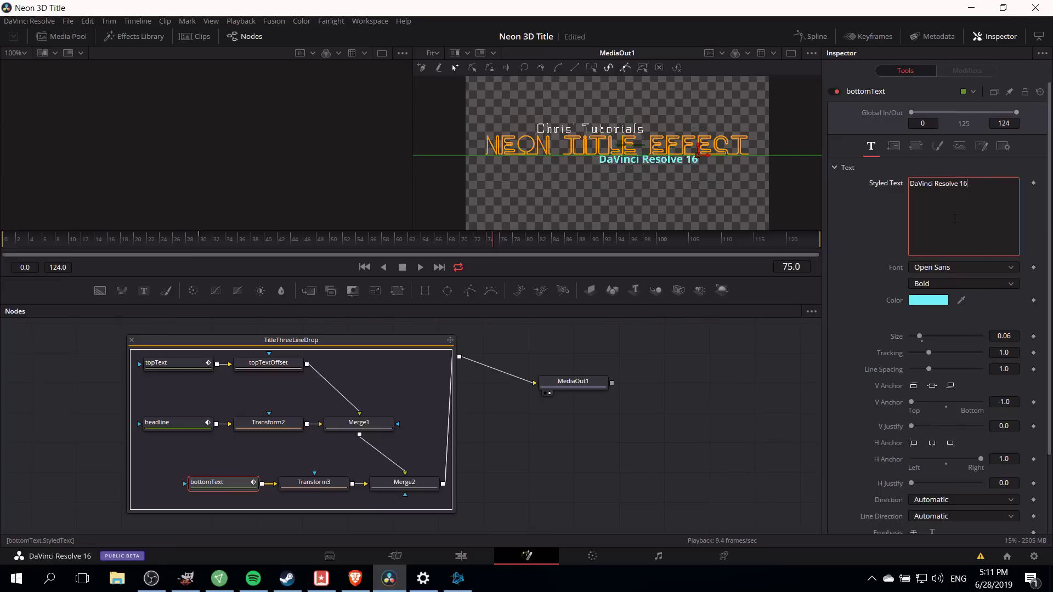
click(959, 269)
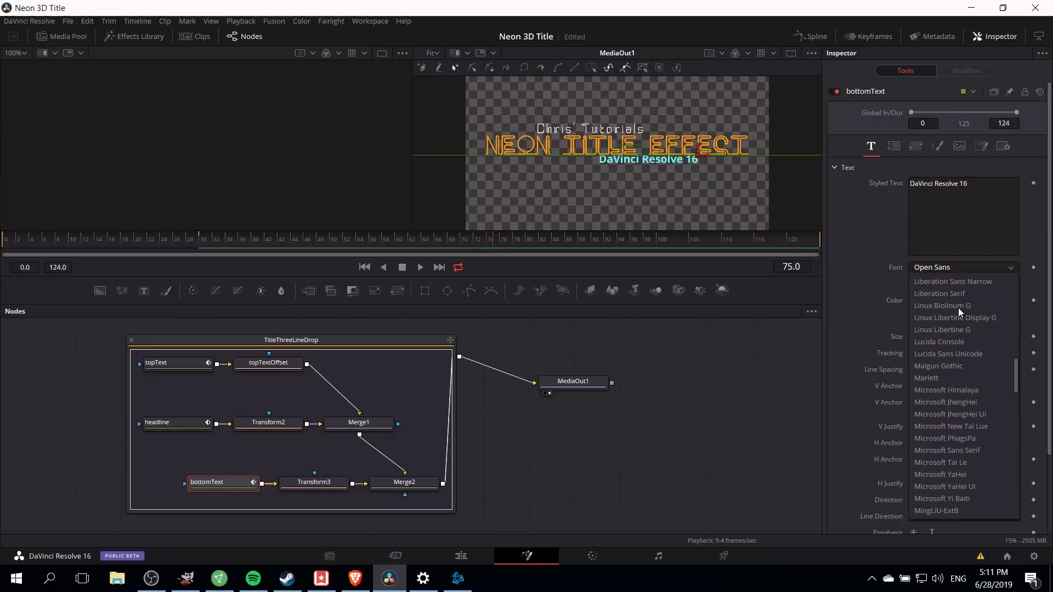
scroll(958, 308, up, 10)
click(959, 314)
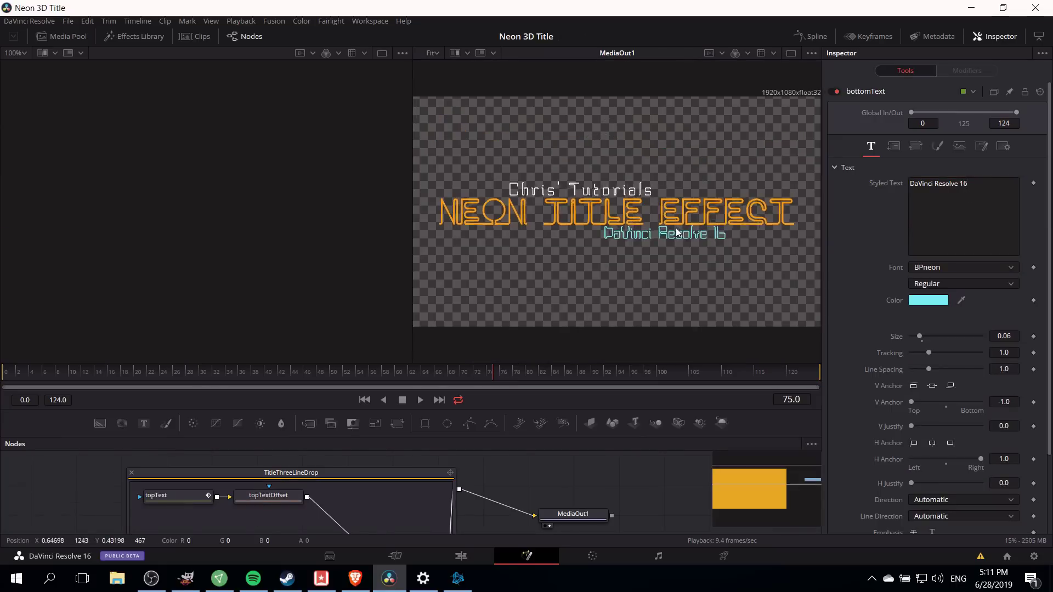
Preview the title animation from its first frame.
drag(61, 376, 6, 373)
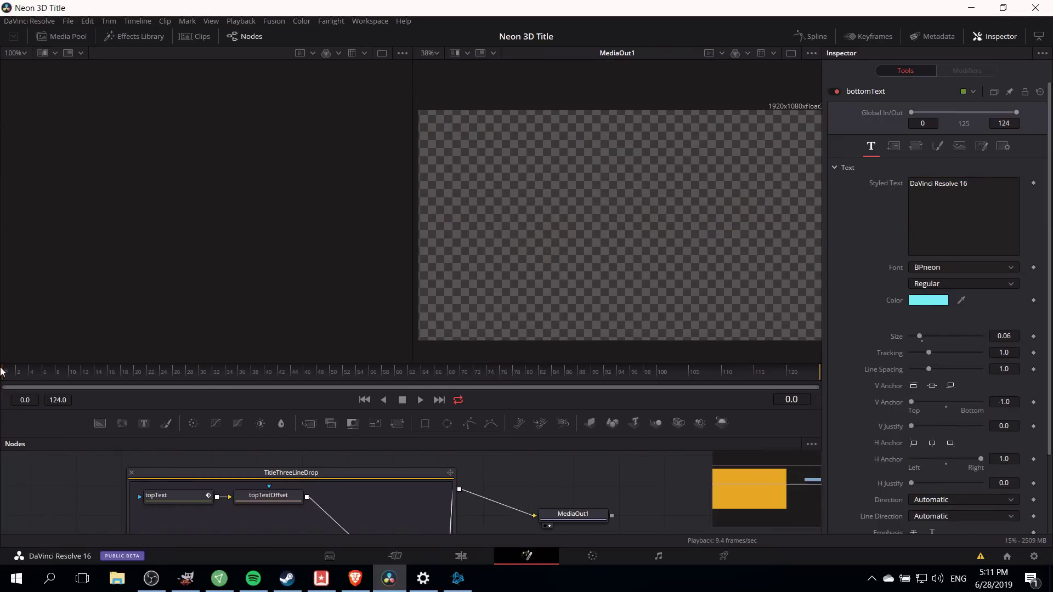
key(space)
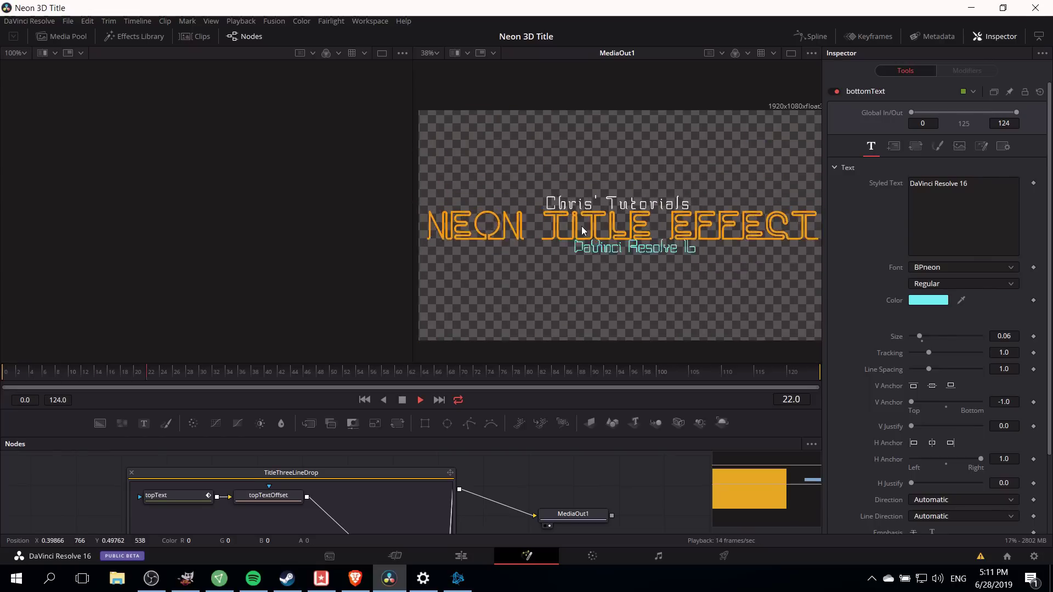
key(space)
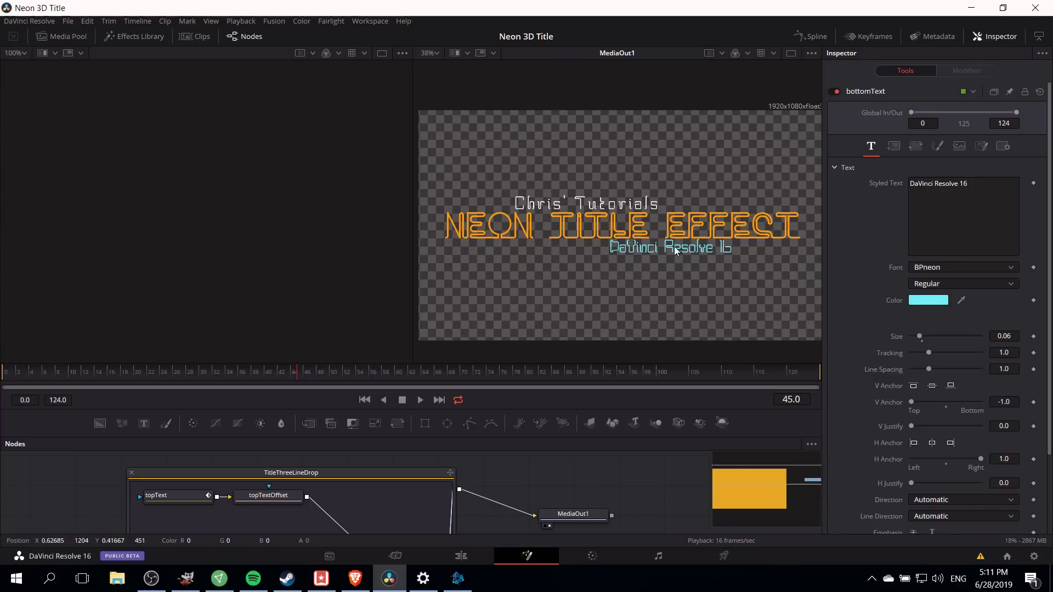
Enlarge the node area and play topText's Center keyframe animation at frame 30.
drag(312, 438, 312, 305)
click(171, 364)
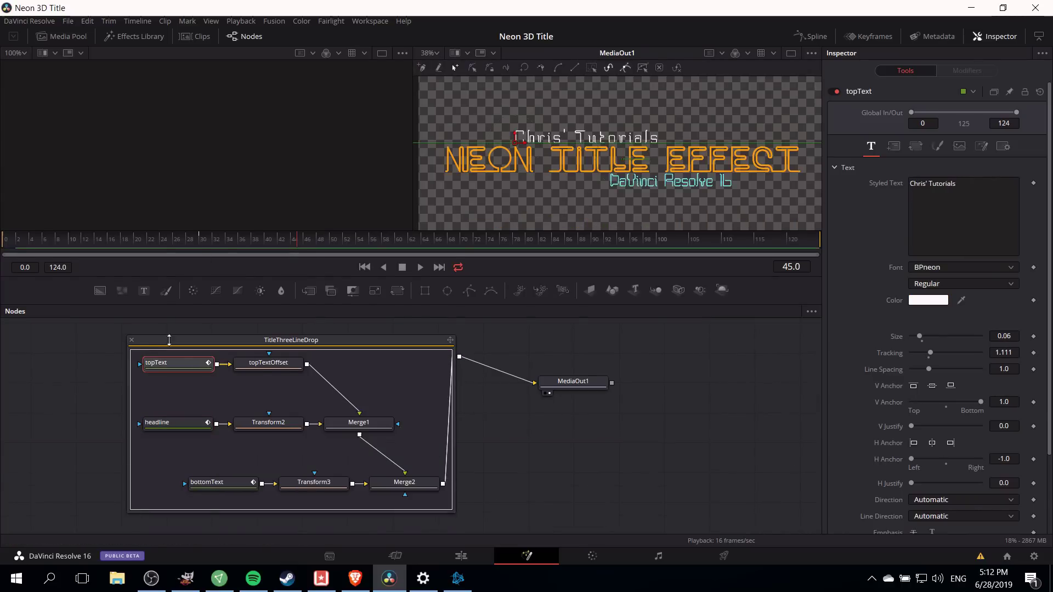
click(894, 146)
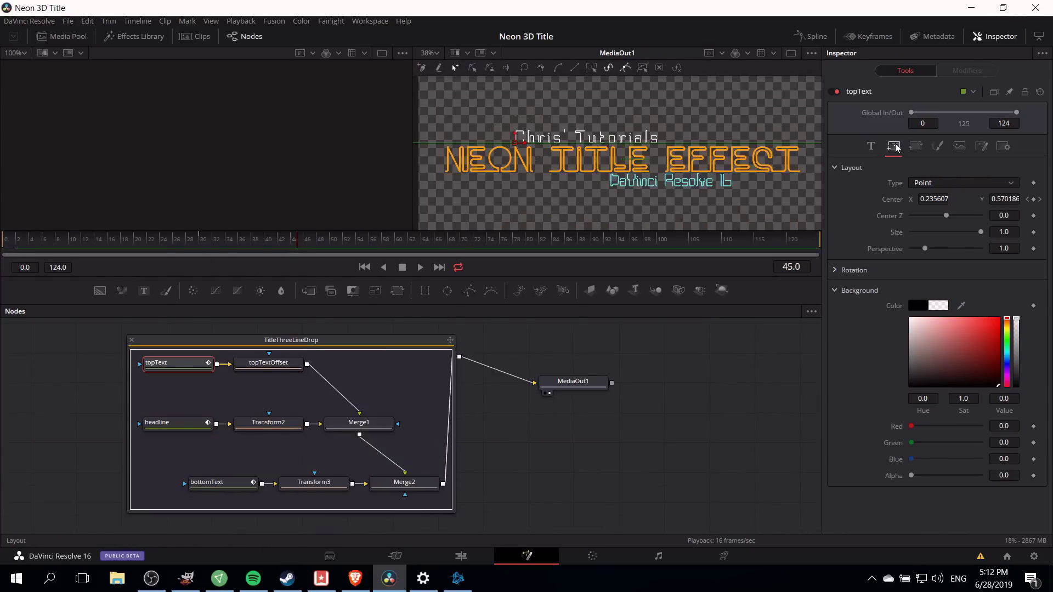
click(1041, 201)
click(1028, 200)
key(space)
key(space)
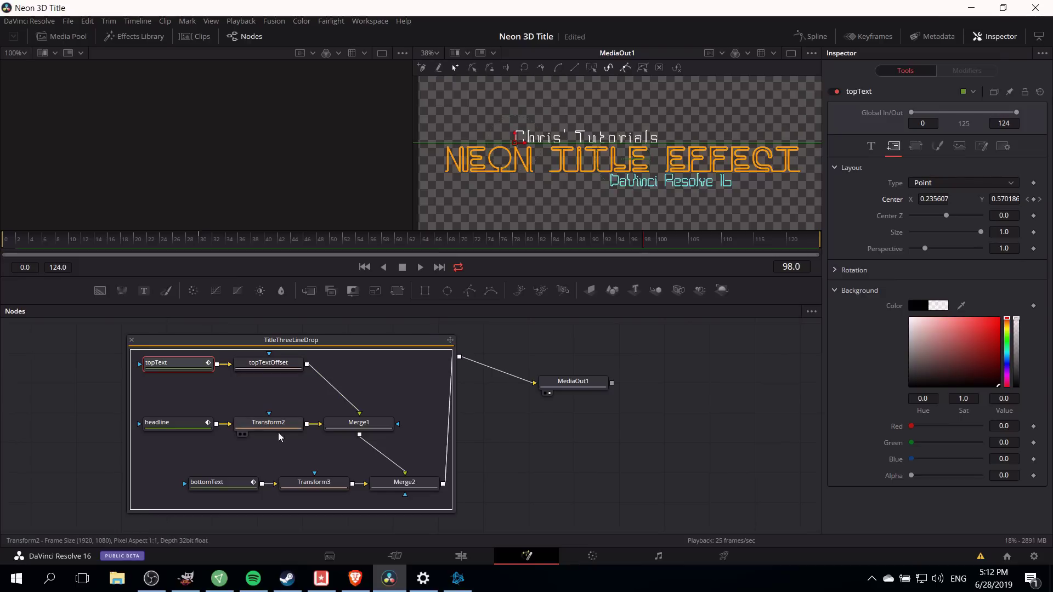
Raise the Chris' Tutorials line with topTextOffset, trying Center Y 0.5 and 0.516 before settling at 0.524.
click(276, 367)
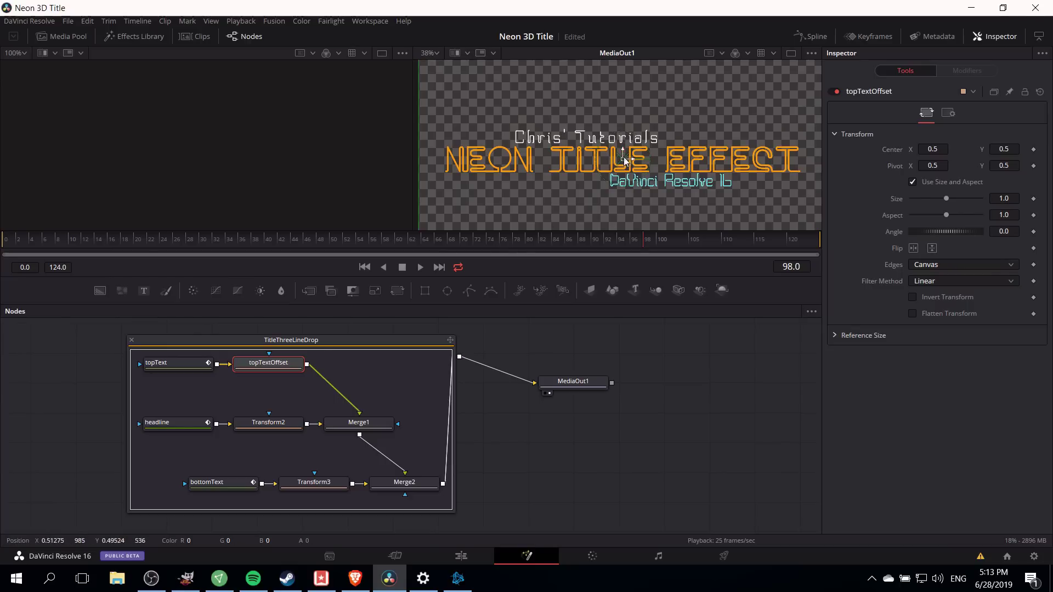
mouse_move(623, 159)
mouse_down()
mouse_move(626, 145)
mouse_move(628, 158)
mouse_up()
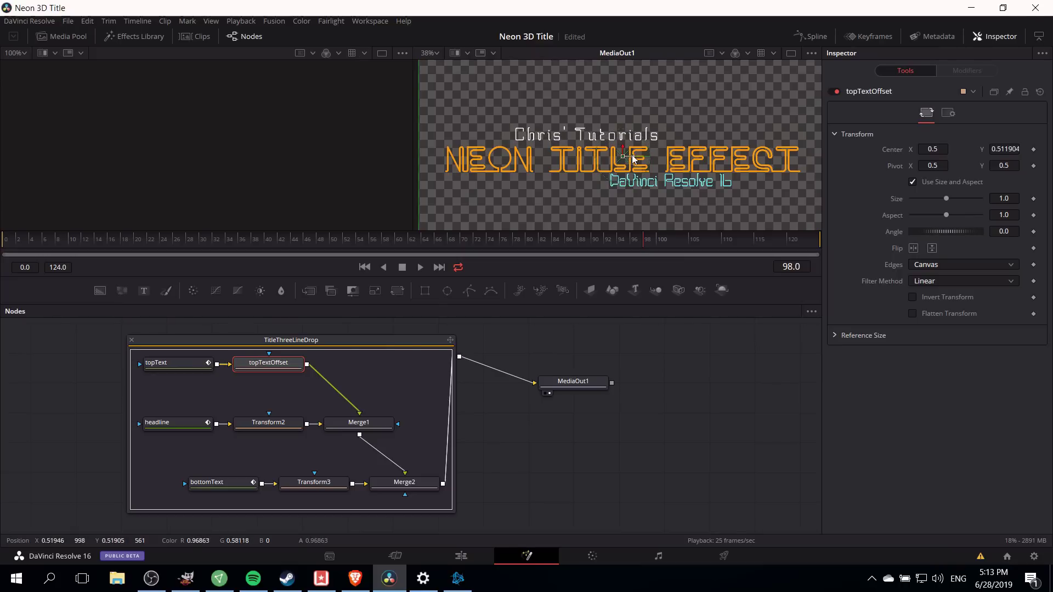
double_click(1005, 148)
text(0.5)
key(Return)
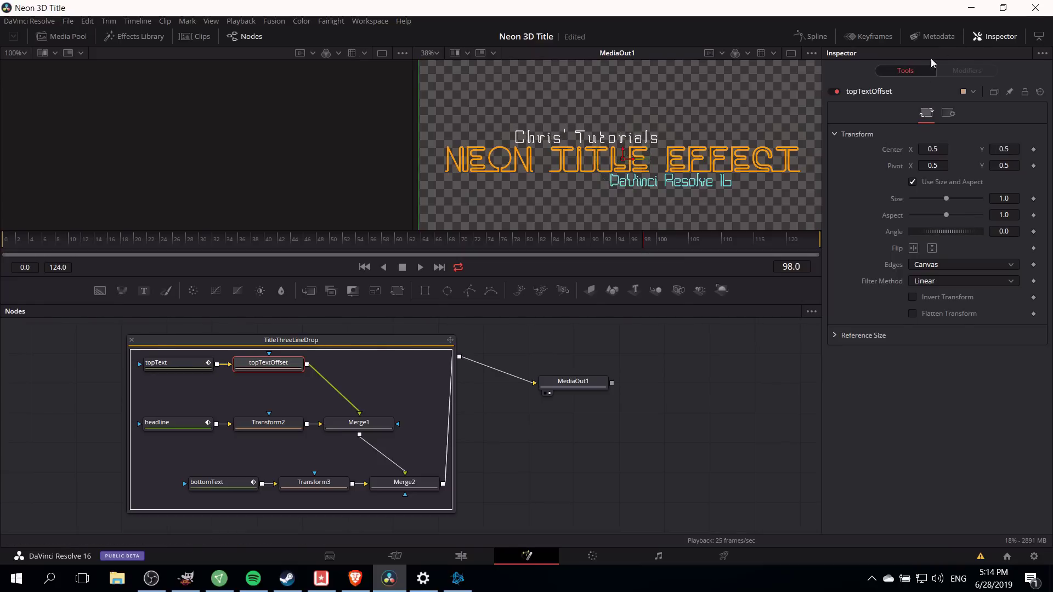
double_click(1005, 149)
text(0.516)
key(Return)
drag(625, 154, 624, 151)
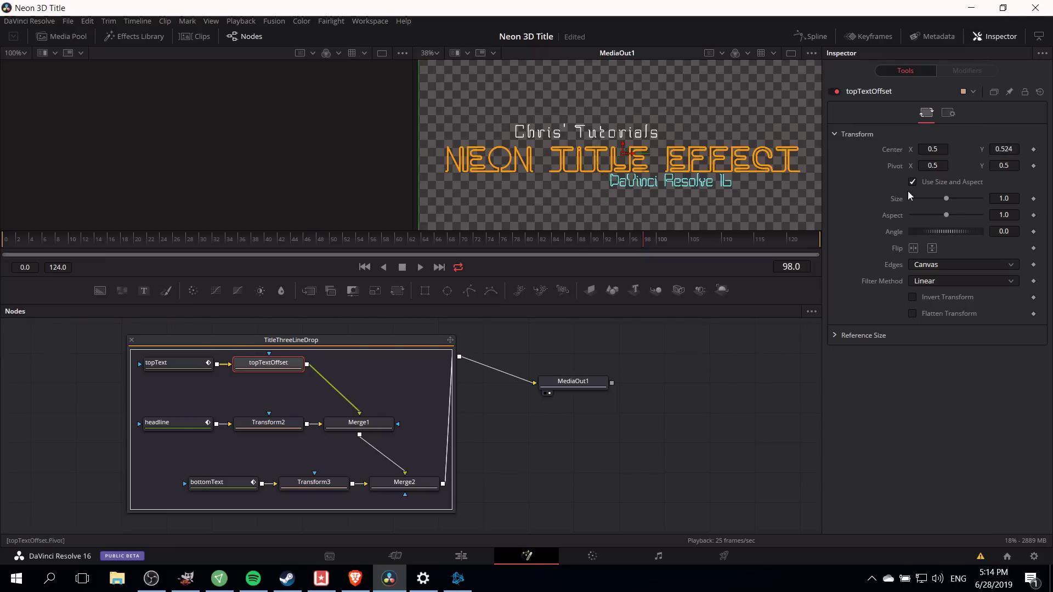
click(314, 482)
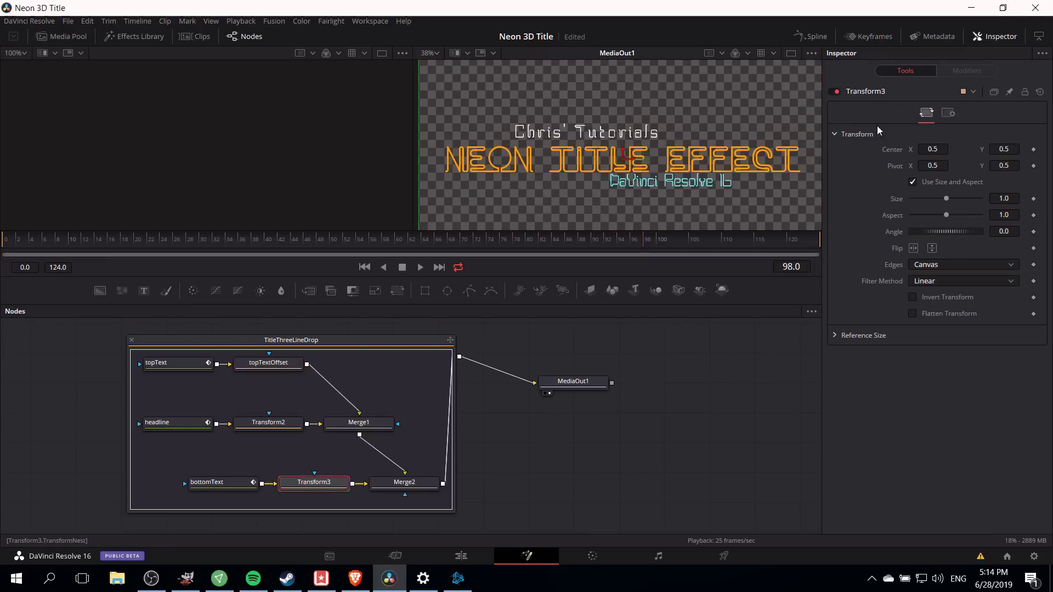
Lower the bottom DaVinci Resolve 16 line to Center Y 0.481 and play back the title animation.
drag(624, 157, 624, 161)
key(space)
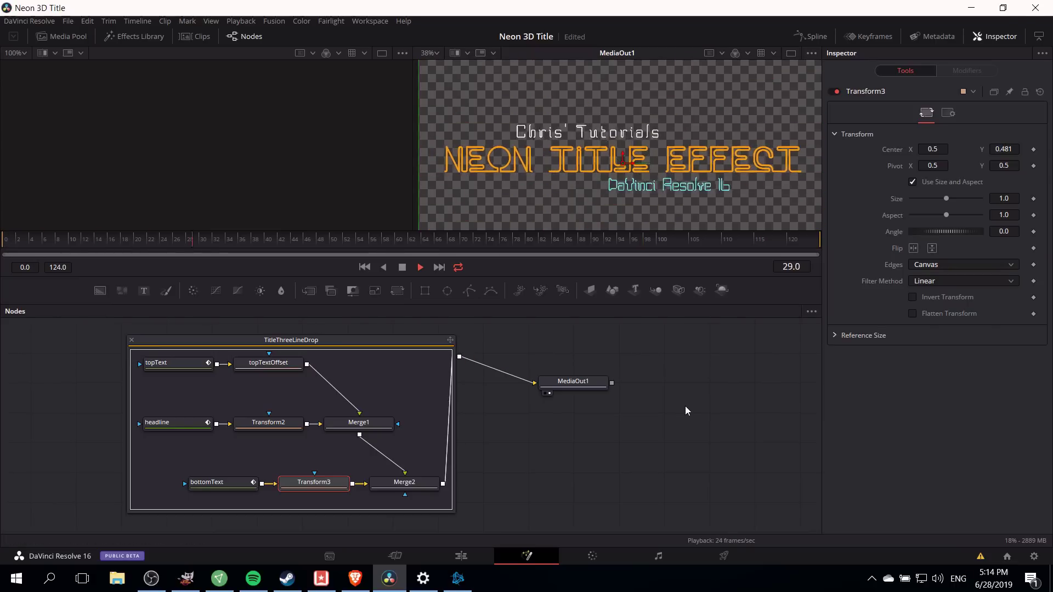
key(space)
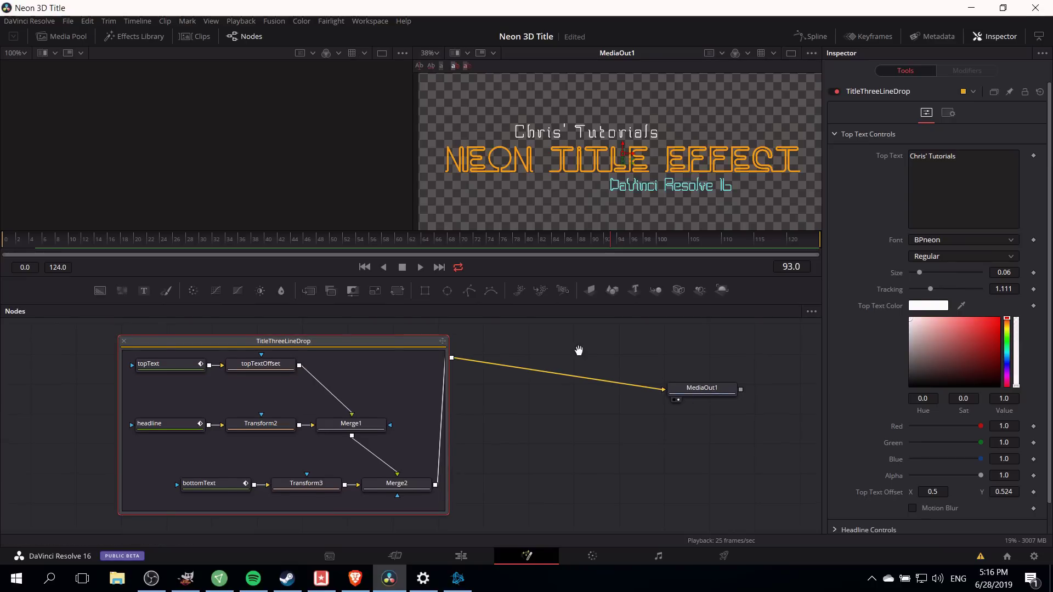
scroll(578, 353, up, 1)
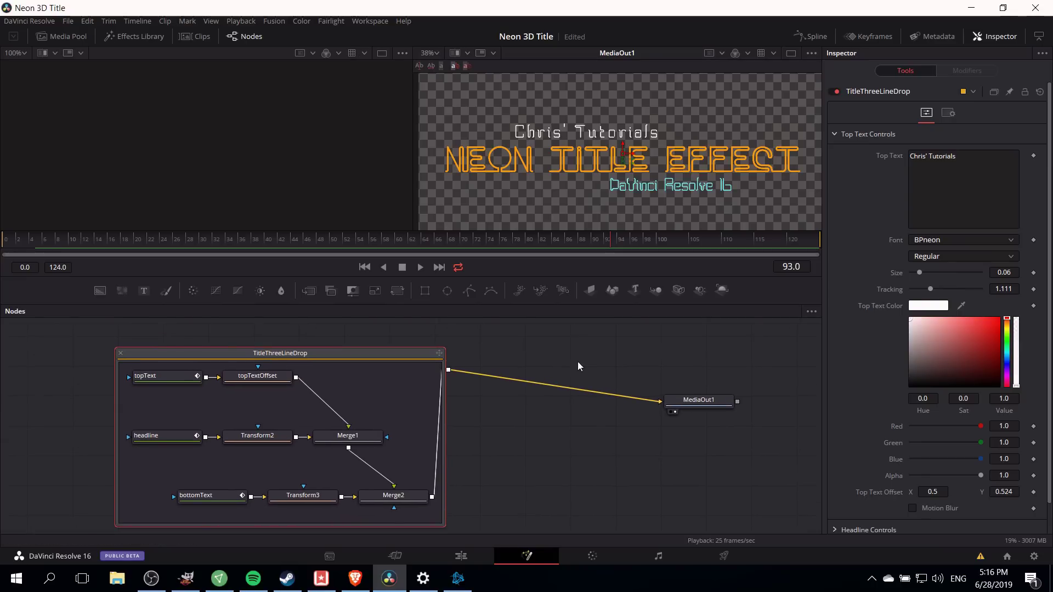
Add a Merge3 node and insert it between the title group and MediaOut1.
right_click(611, 357)
mouse_move(618, 363)
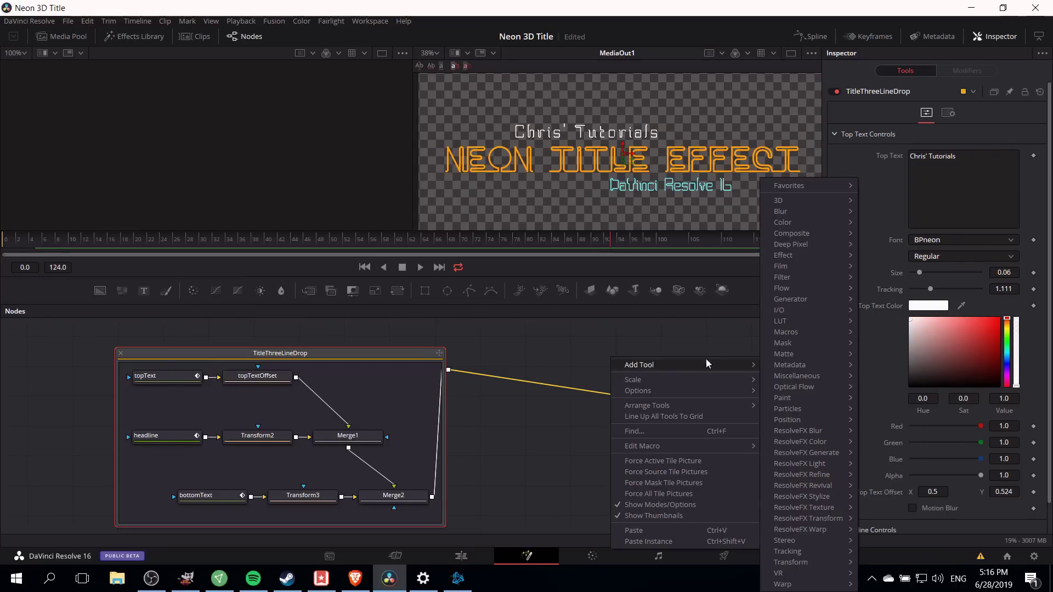
mouse_move(829, 238)
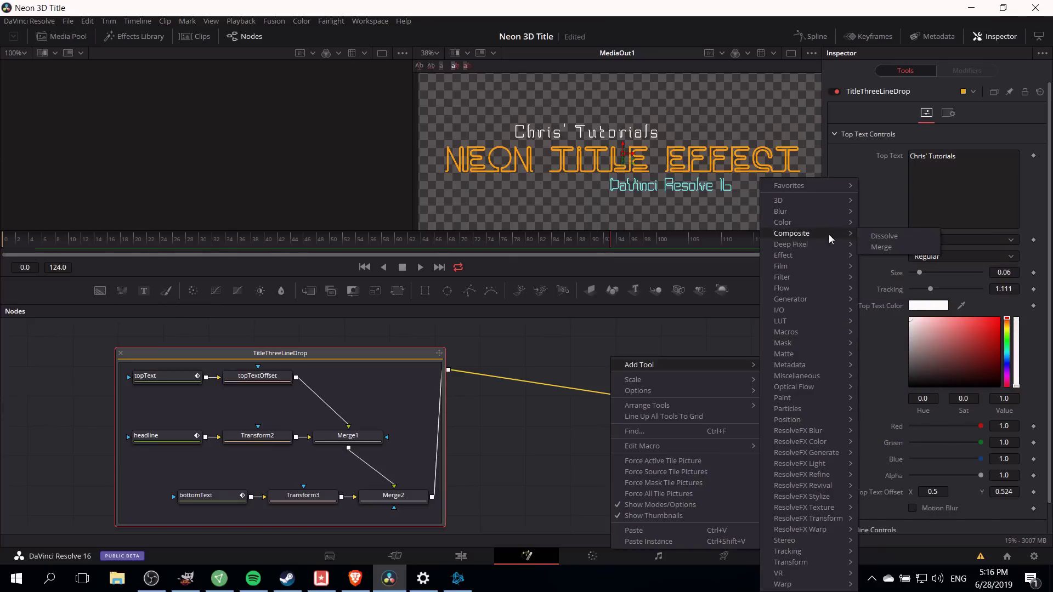
click(882, 247)
click(535, 390)
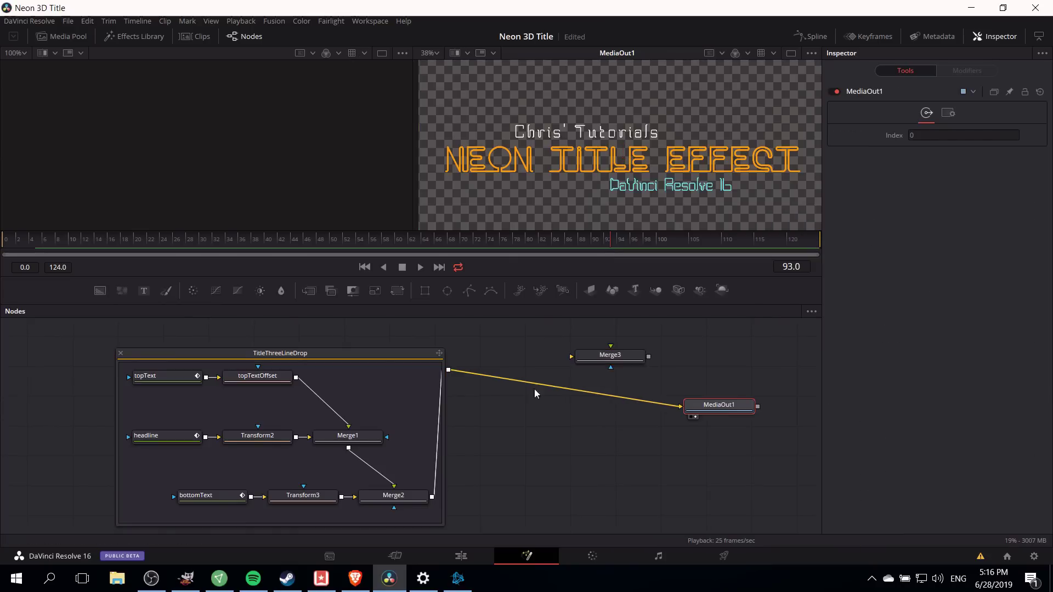
drag(632, 362, 626, 408)
Add a Glow1 node from the Blur tools to the node graph.
right_click(524, 356)
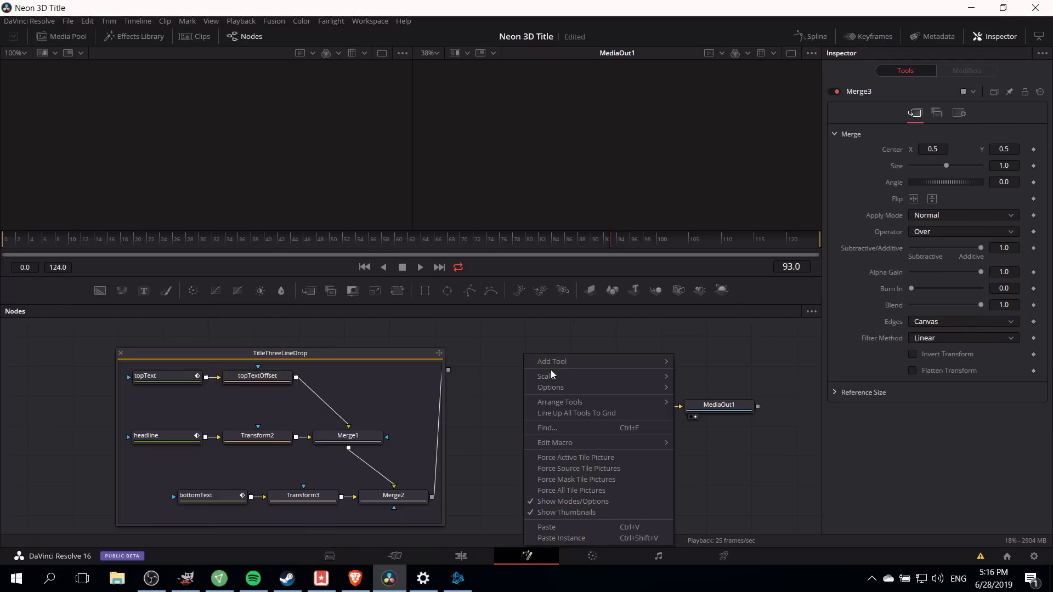
mouse_move(558, 364)
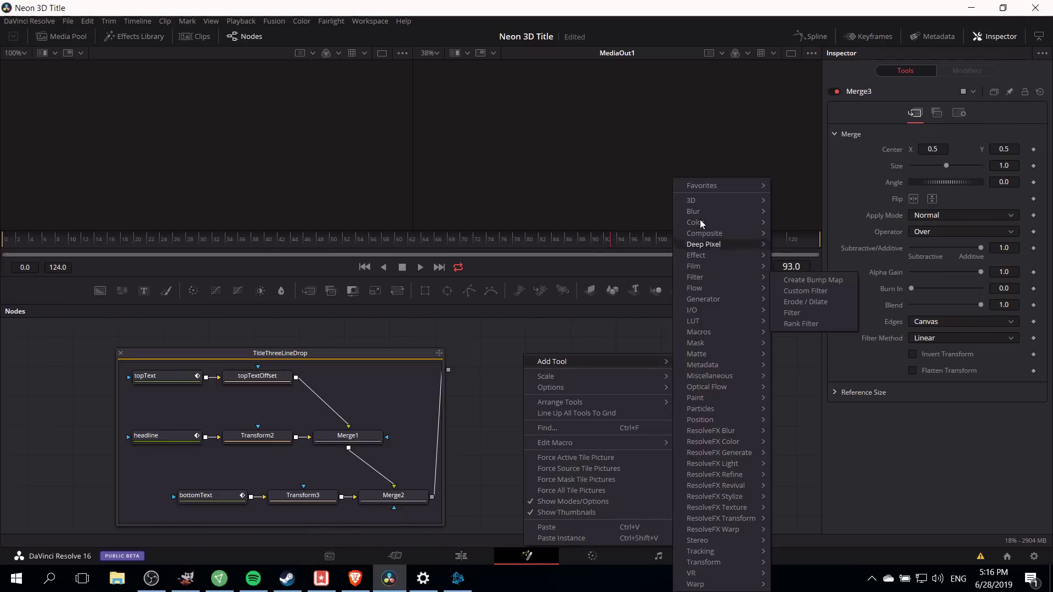
mouse_move(706, 217)
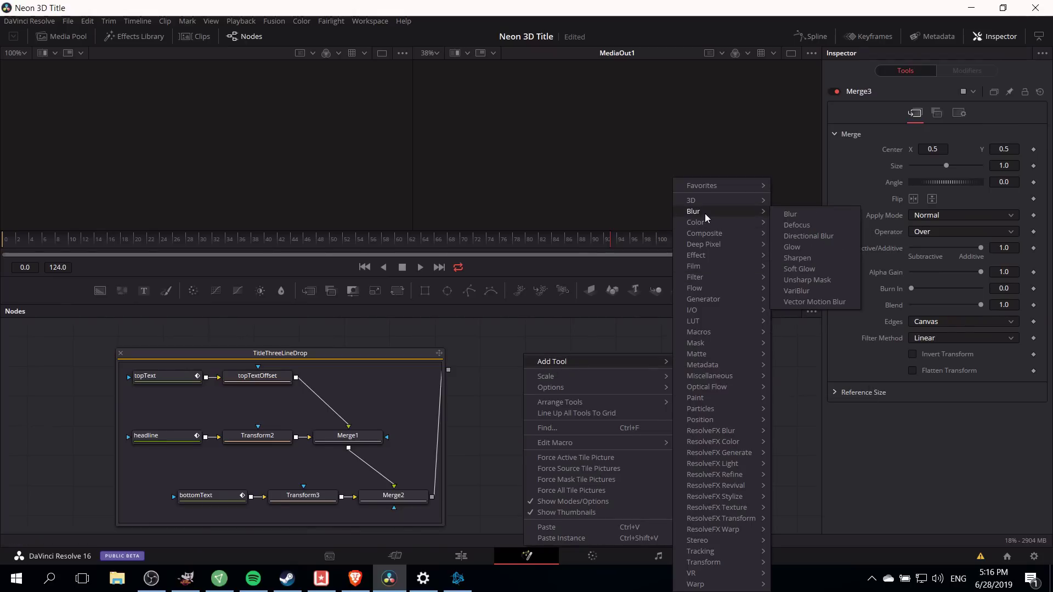
click(807, 248)
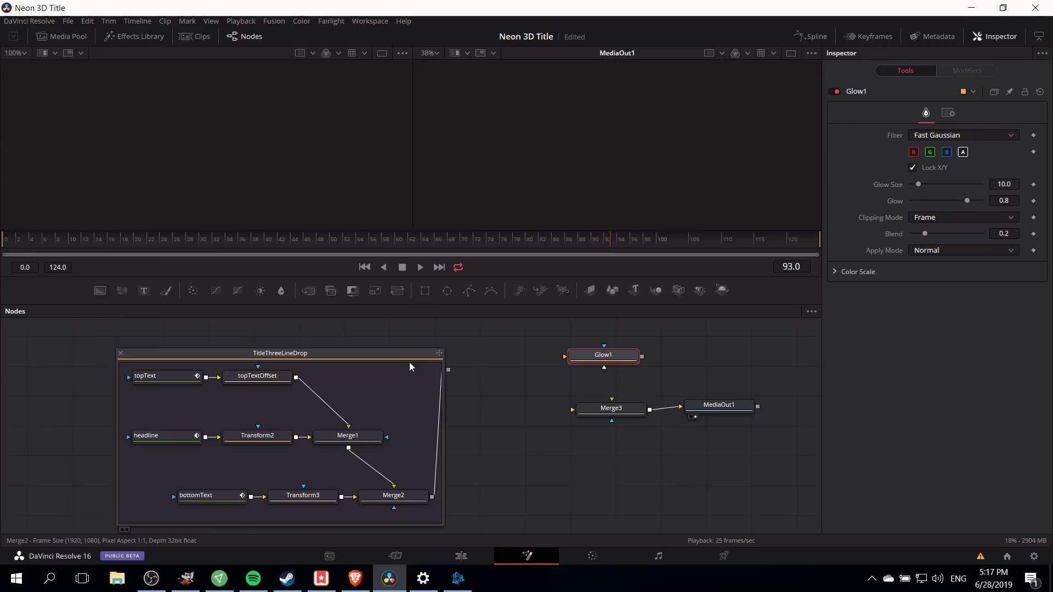
Wire the title group into Merge3's background and also into Glow1.
drag(578, 417, 569, 418)
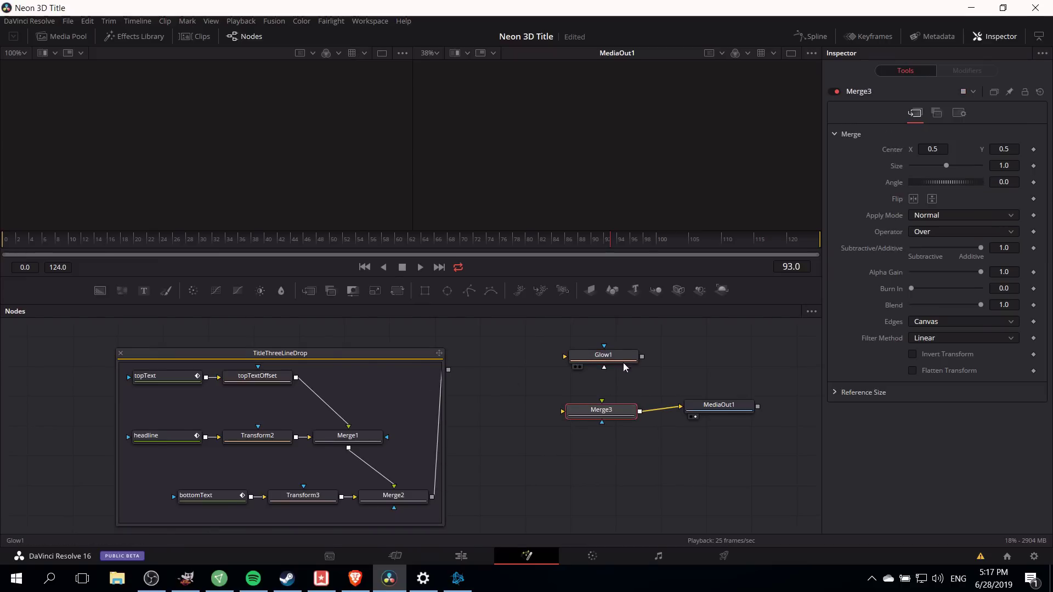
drag(448, 370, 566, 411)
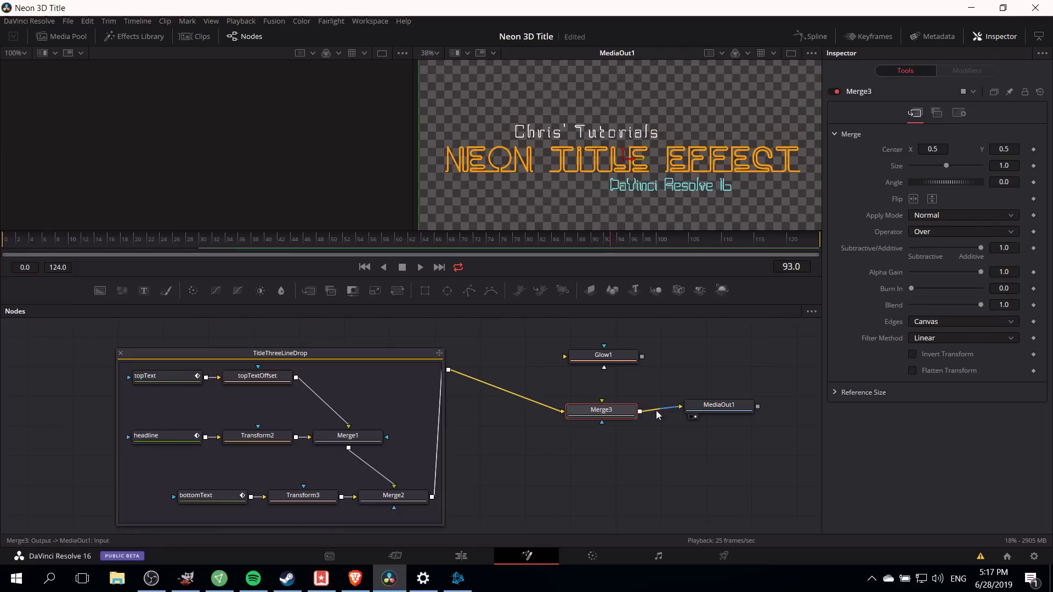
drag(448, 370, 609, 411)
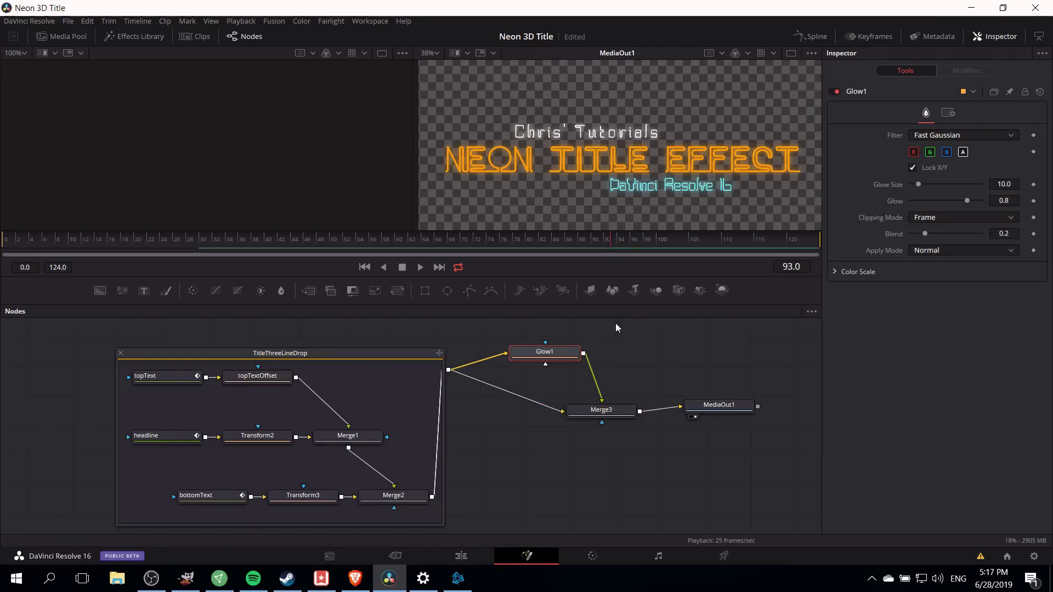
Show the TitleThreeLineDrop group in the left viewer and make the viewers taller.
click(120, 522)
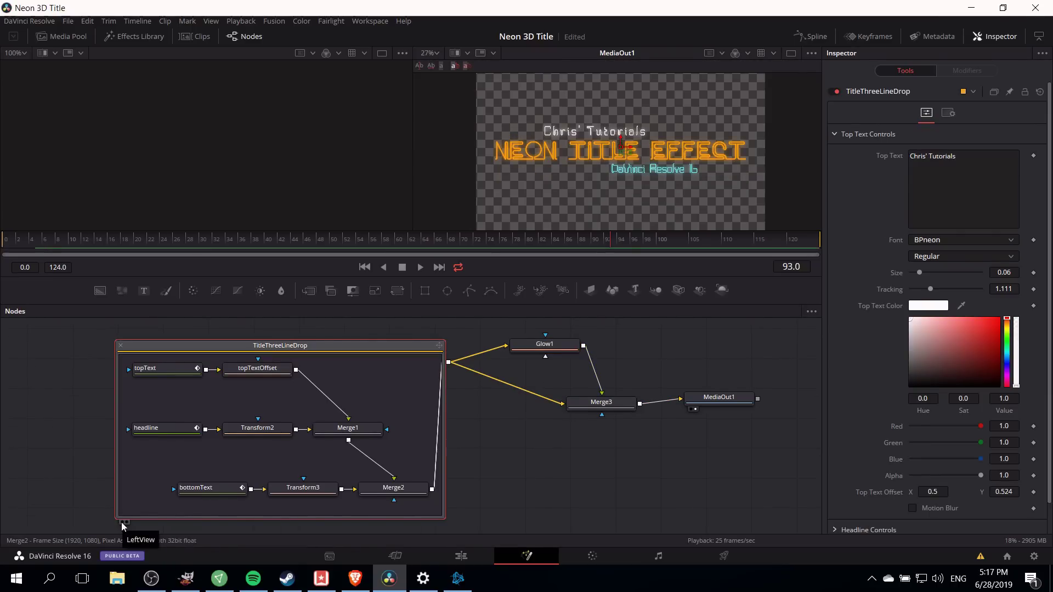
click(121, 522)
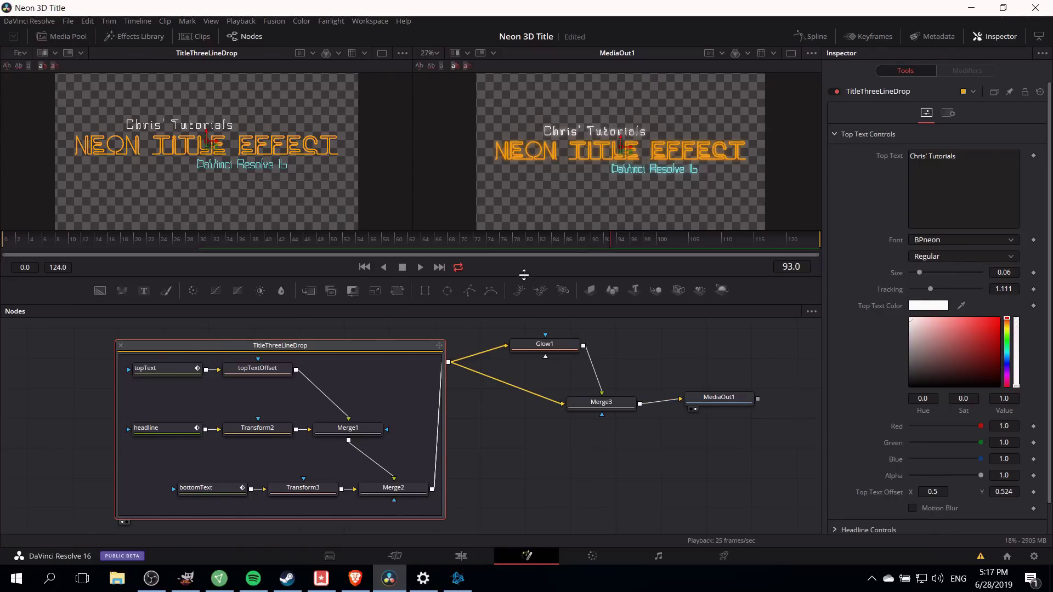
drag(524, 275, 523, 316)
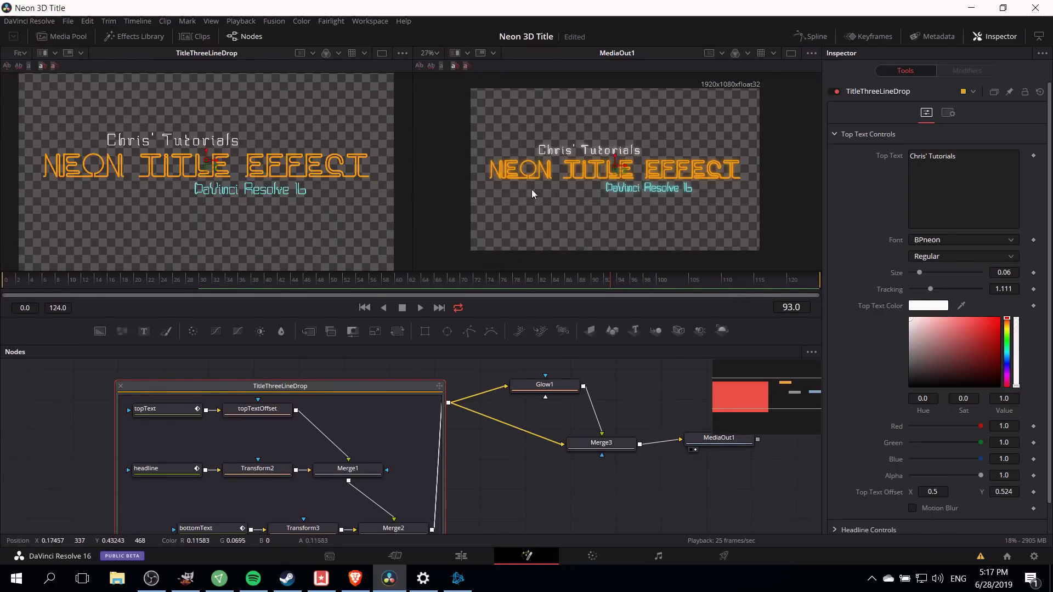
Set Glow1's filter to Blend, Glow to 0.898 and Glow Size to 24.4.
click(543, 385)
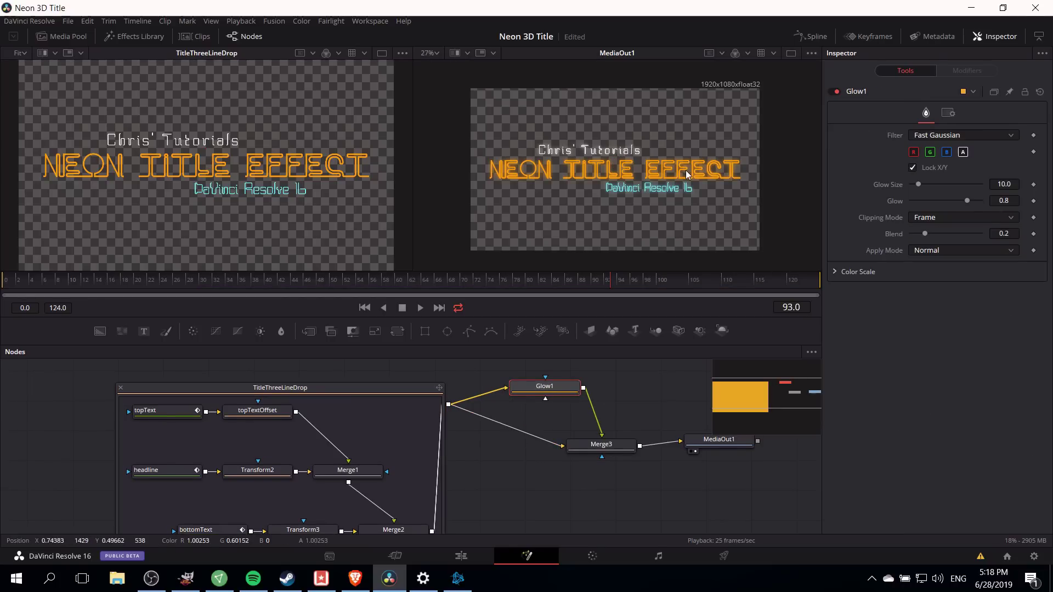
click(917, 137)
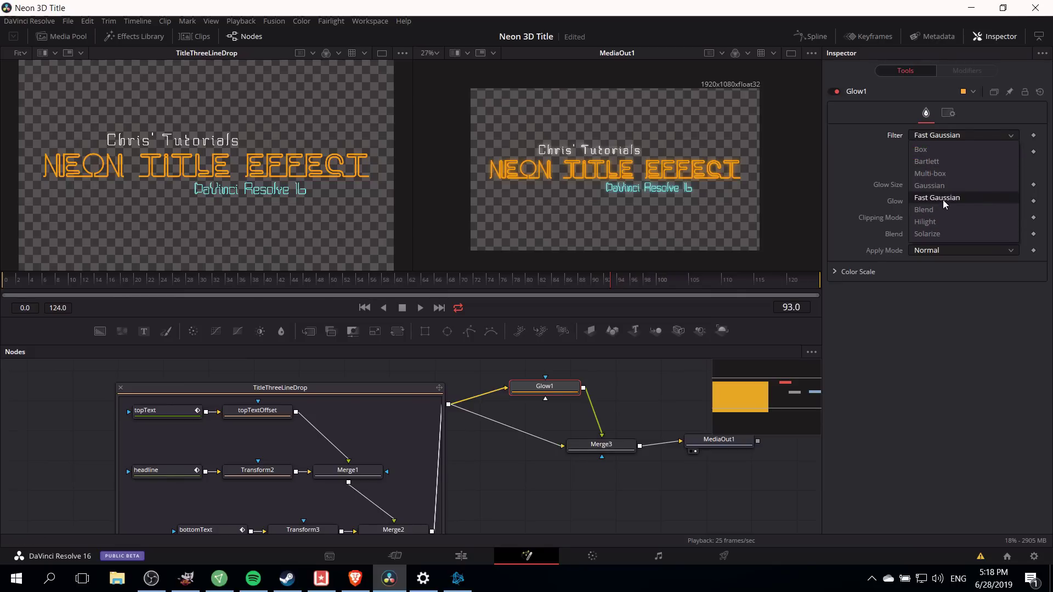
click(942, 211)
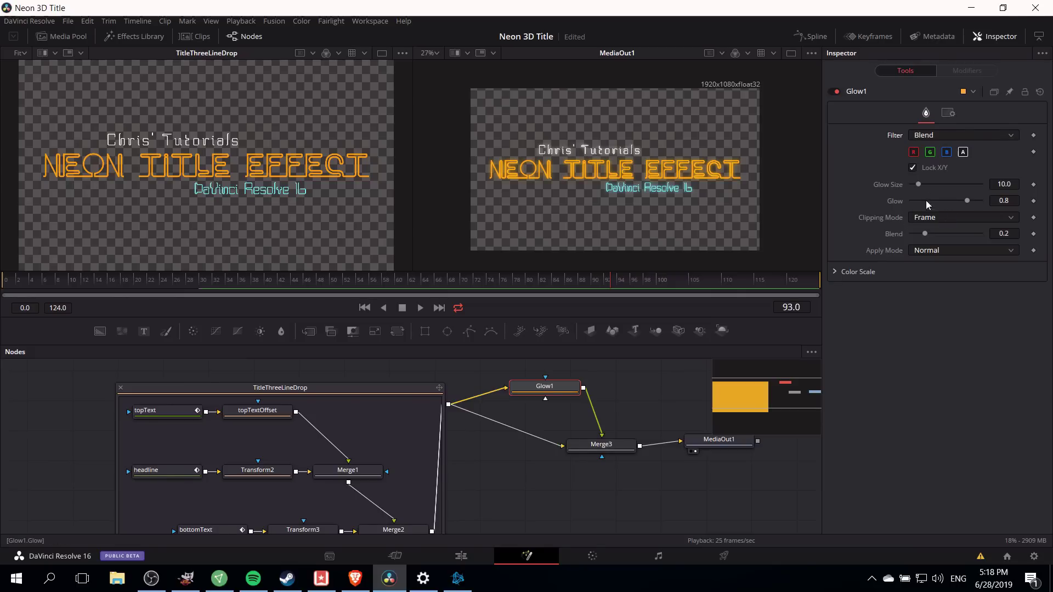
drag(967, 201, 976, 204)
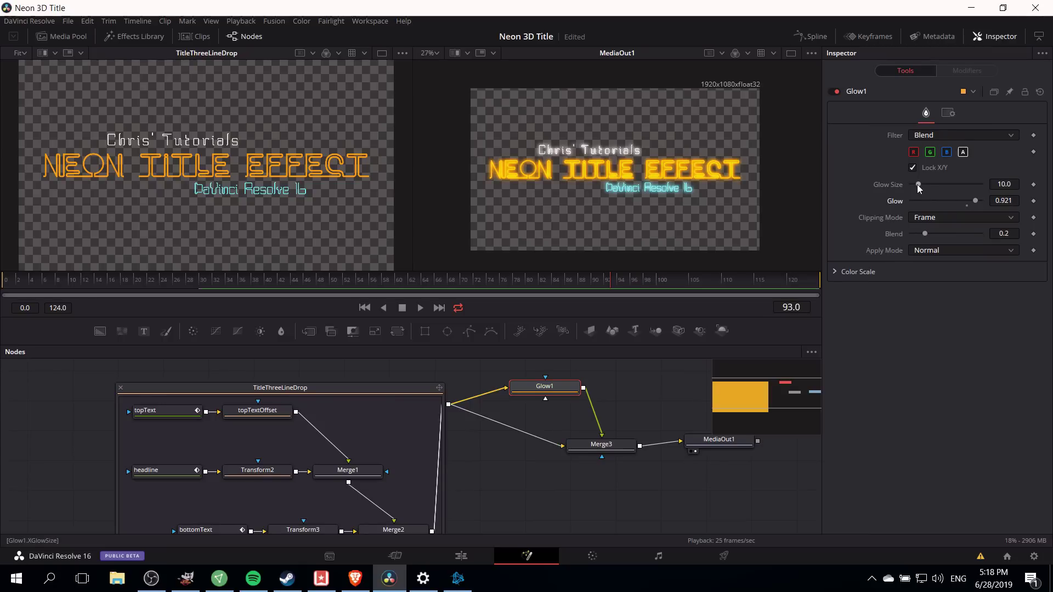
mouse_move(919, 185)
mouse_down()
mouse_move(938, 186)
mouse_move(926, 189)
mouse_up()
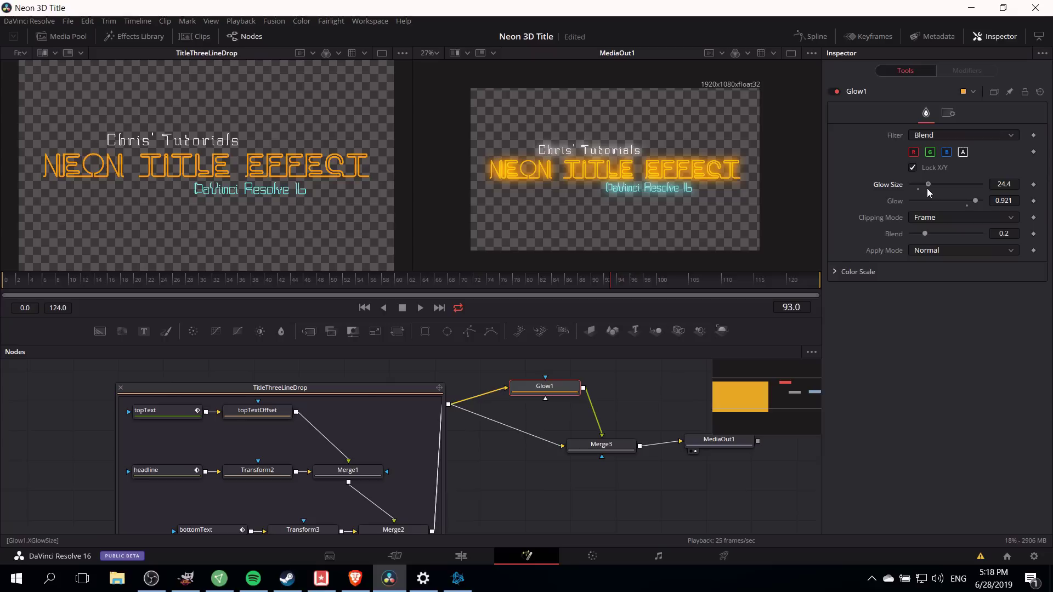
drag(927, 188, 919, 190)
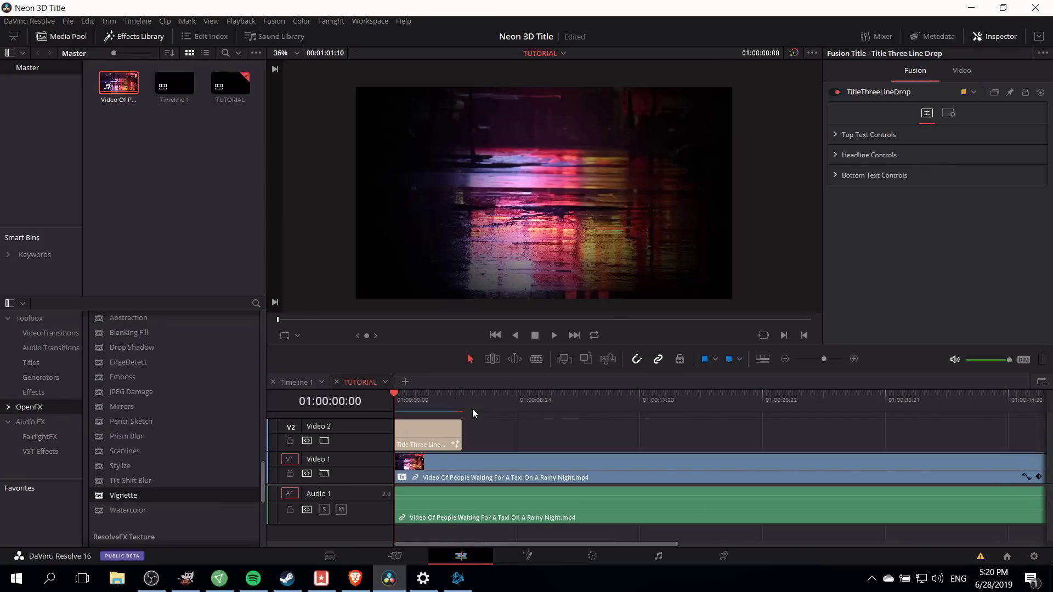
Lower the street clip's opacity to 70.43 and replay from the start to check the dimmed background.
key(space)
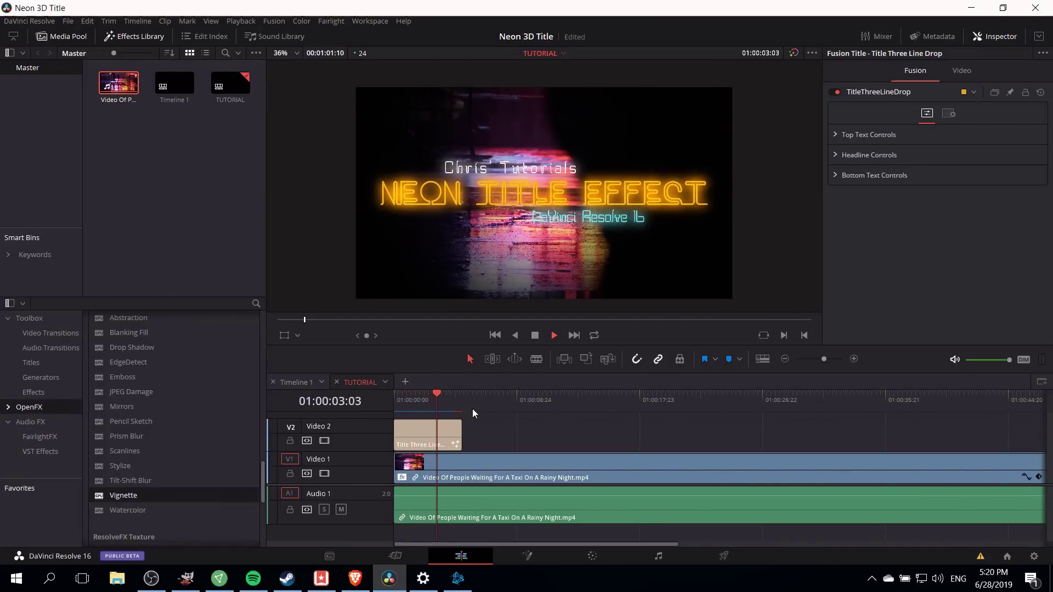
key(space)
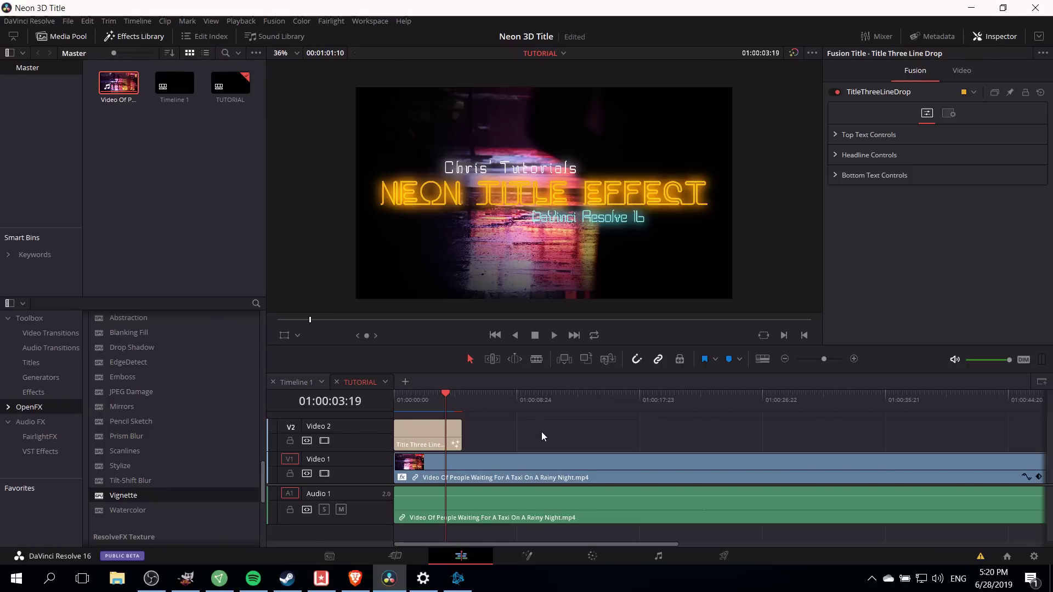
click(473, 465)
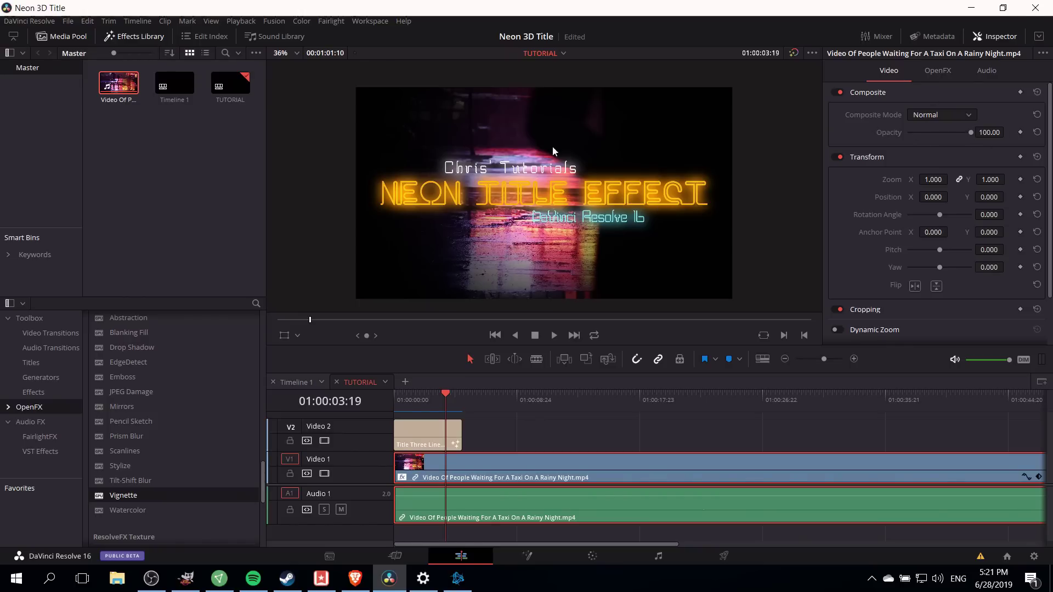
drag(971, 132, 953, 133)
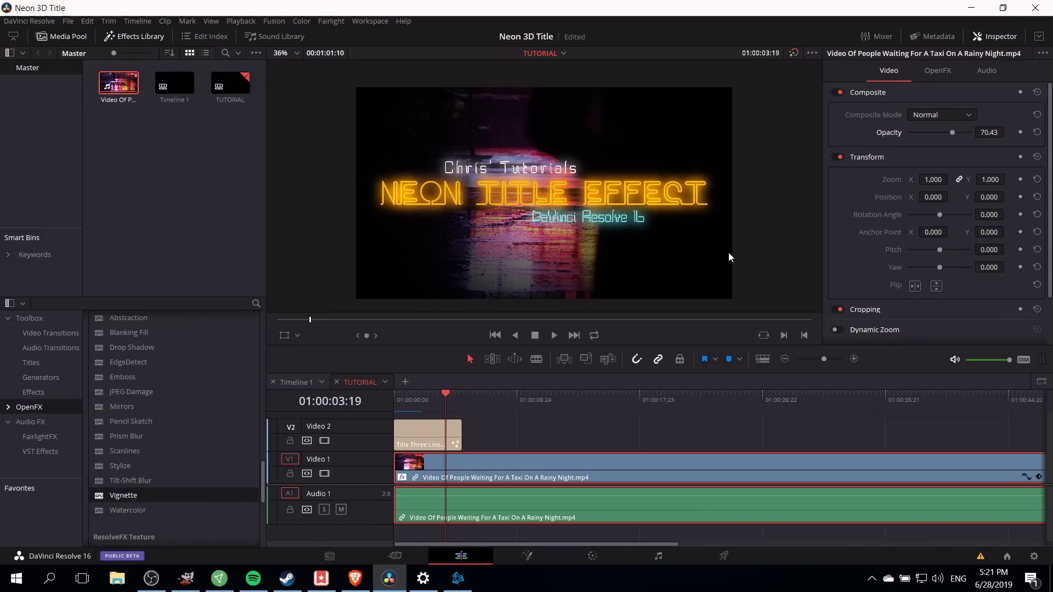
key(Home)
key(space)
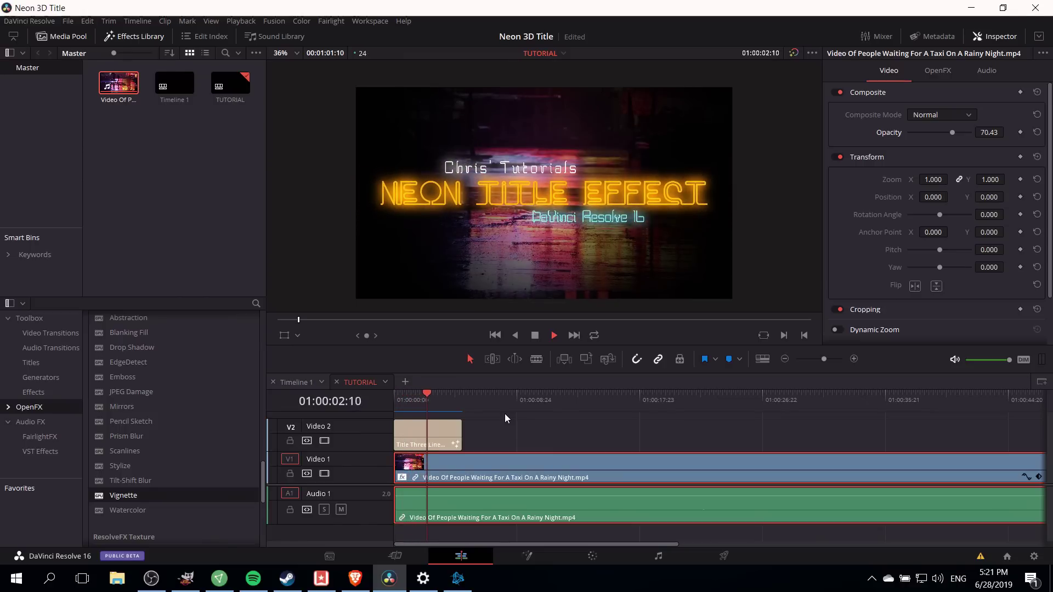
key(space)
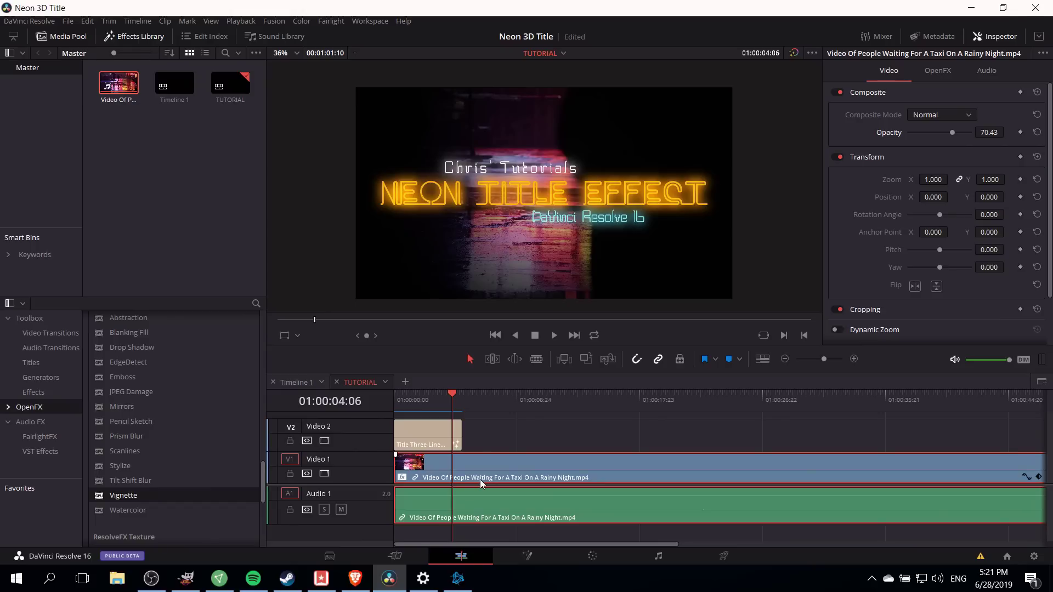
Keyframe the street clip's opacity at 70.43 at 01:00:04:06 and 100 at 01:00:05:21, then preview.
click(1021, 133)
key(space)
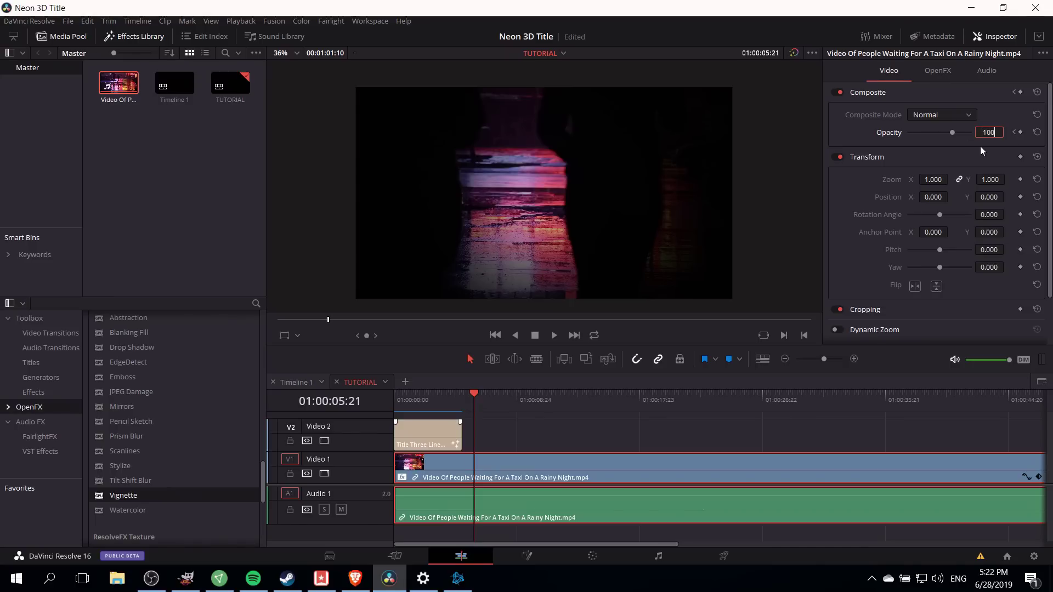
key(Return)
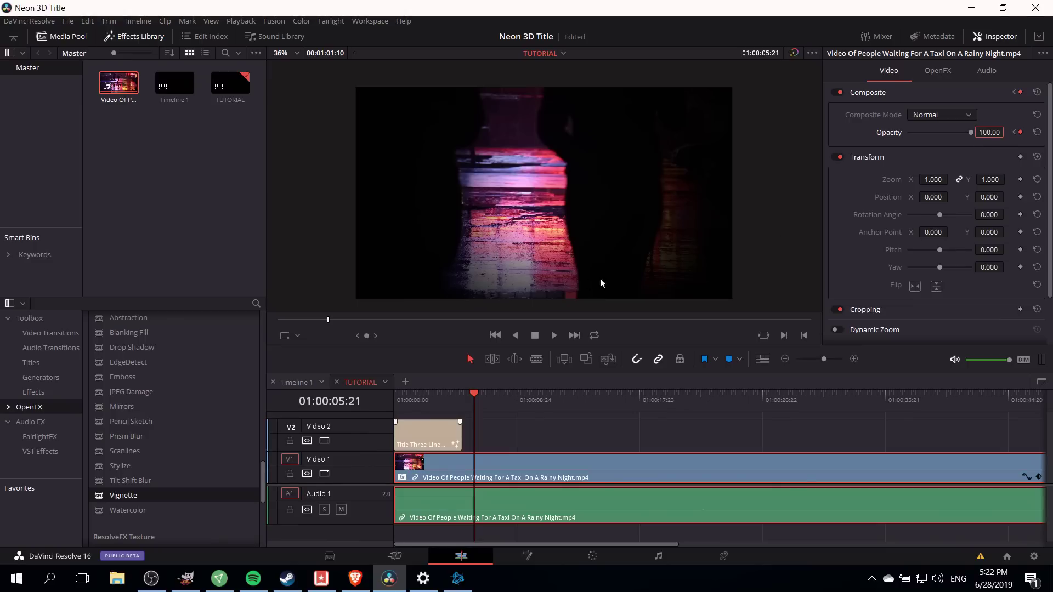
click(449, 393)
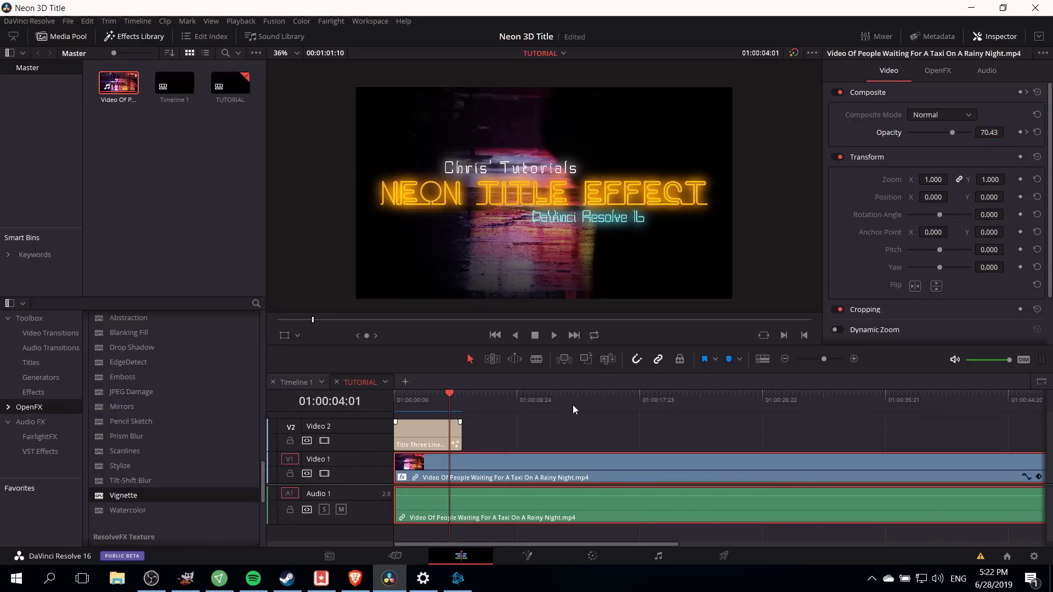
key(space)
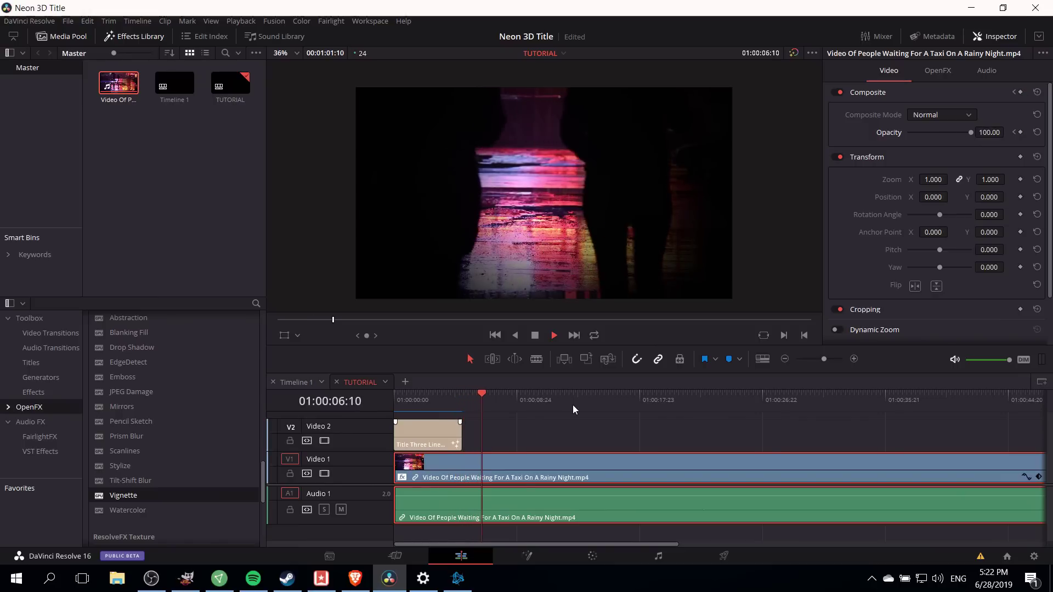
key(space)
key(alt+slash)
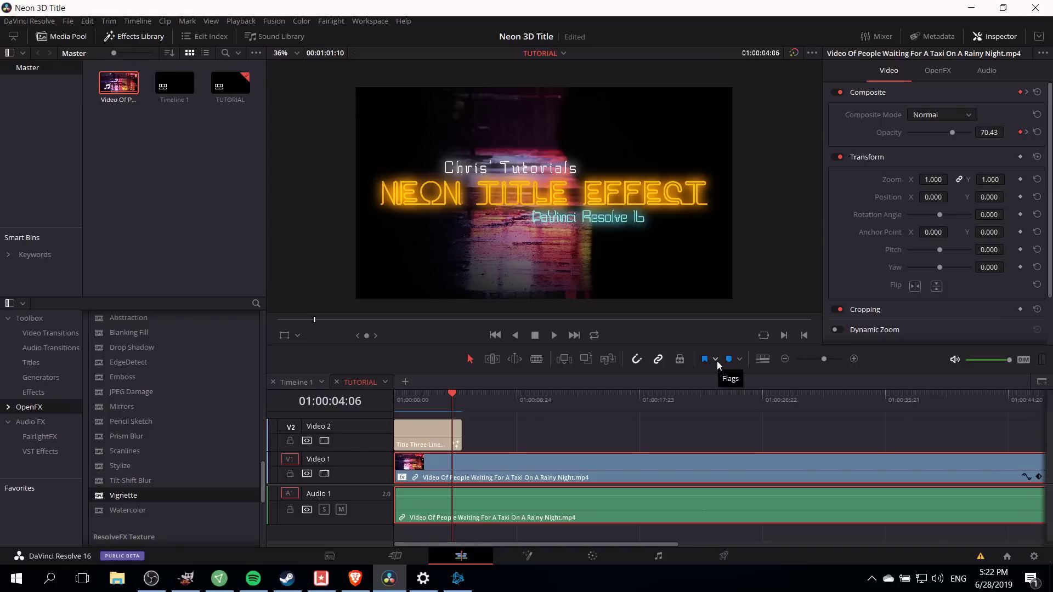
Set a Vignette Blend keyframe of 0.000 at 01:00:04:06.
click(474, 394)
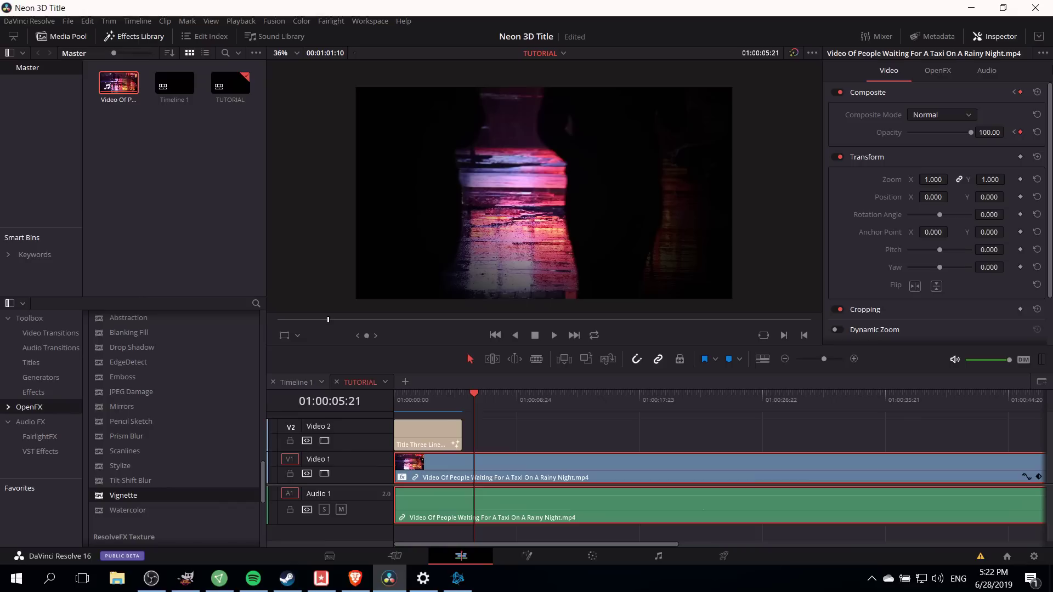
click(1014, 132)
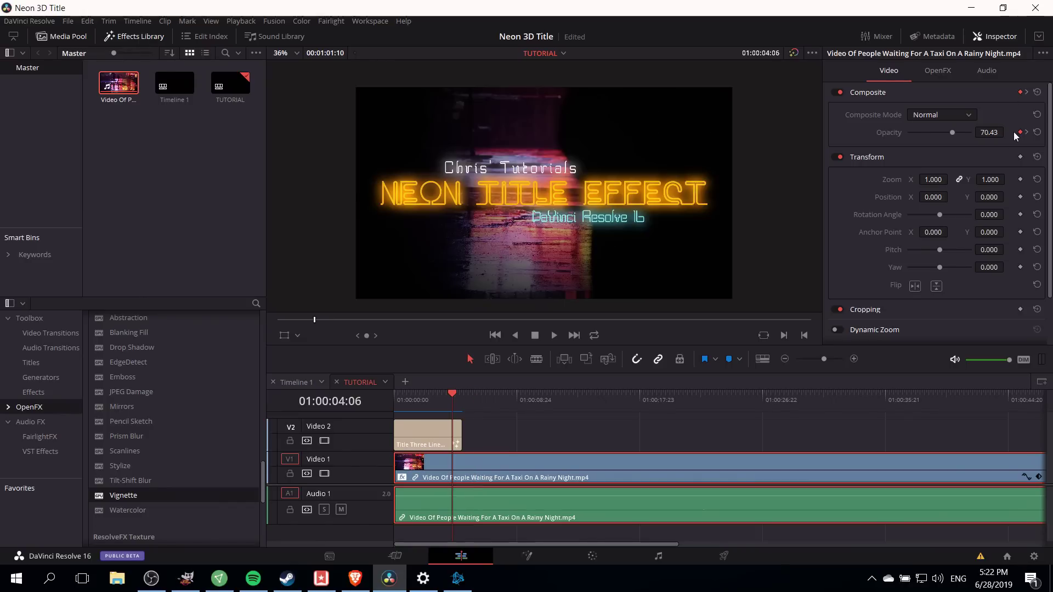
click(942, 72)
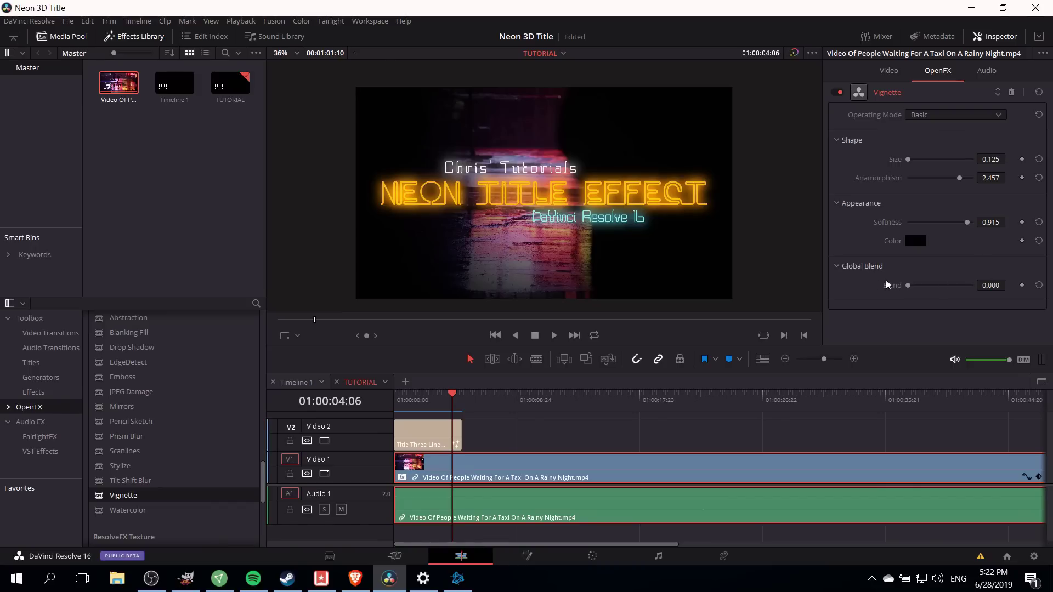
click(1022, 285)
Jump to 01:00:05:21 and raise the Vignette Blend to 1.000.
click(889, 70)
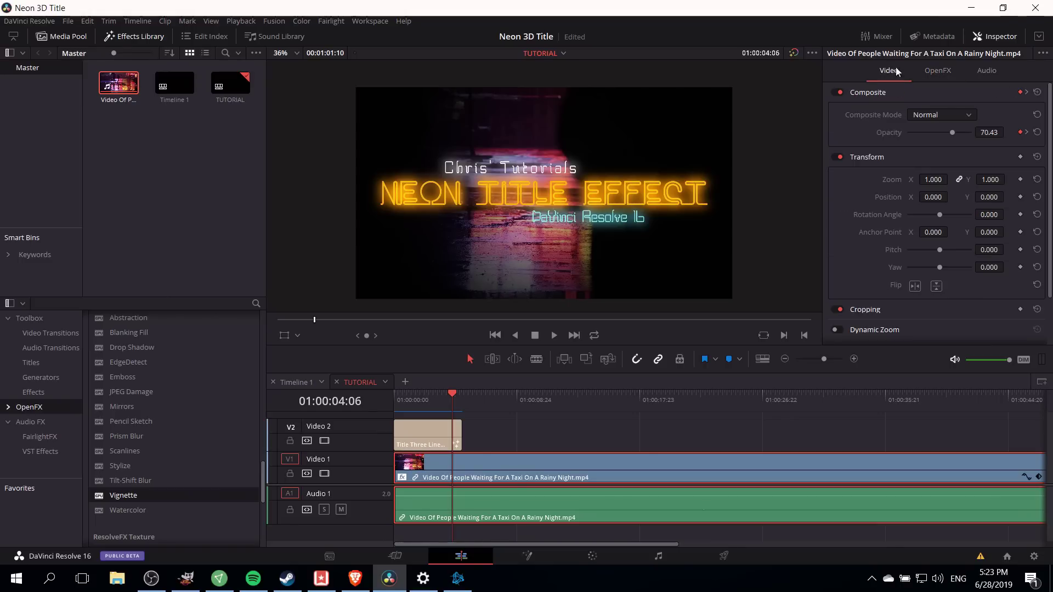
click(1027, 133)
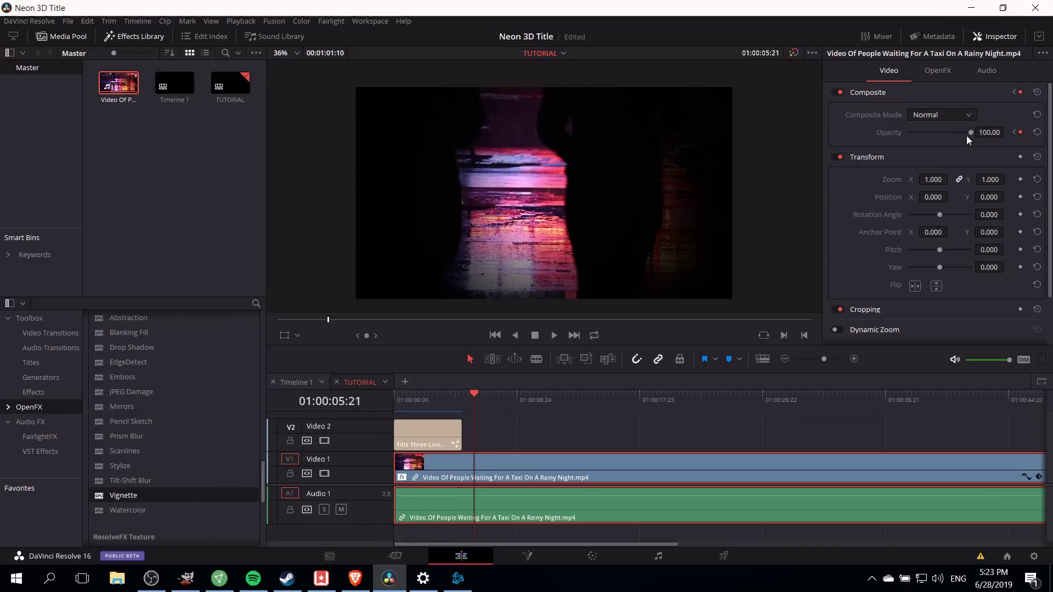
click(938, 70)
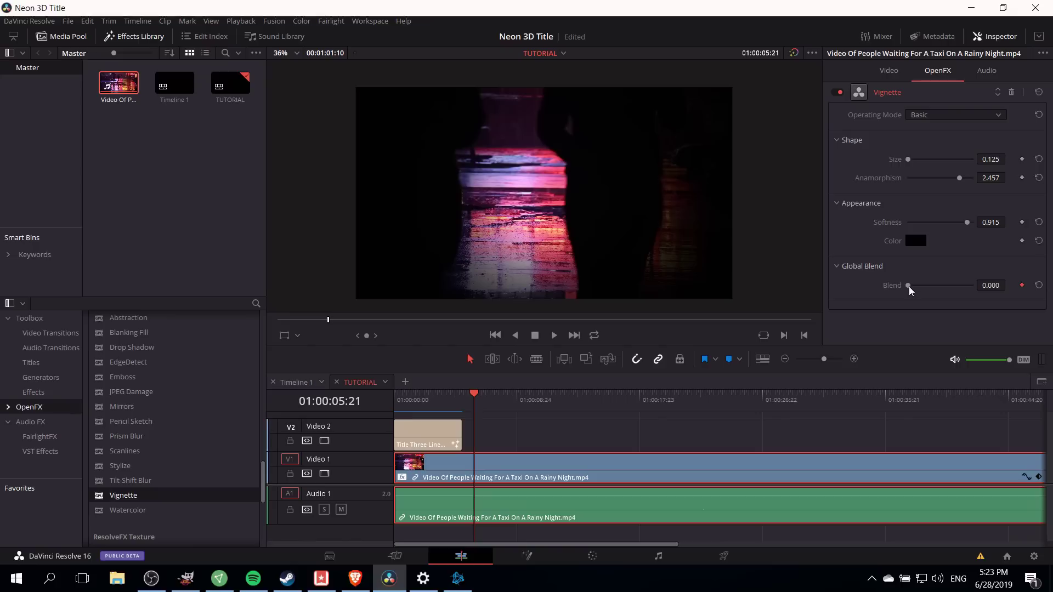
drag(909, 287, 1012, 287)
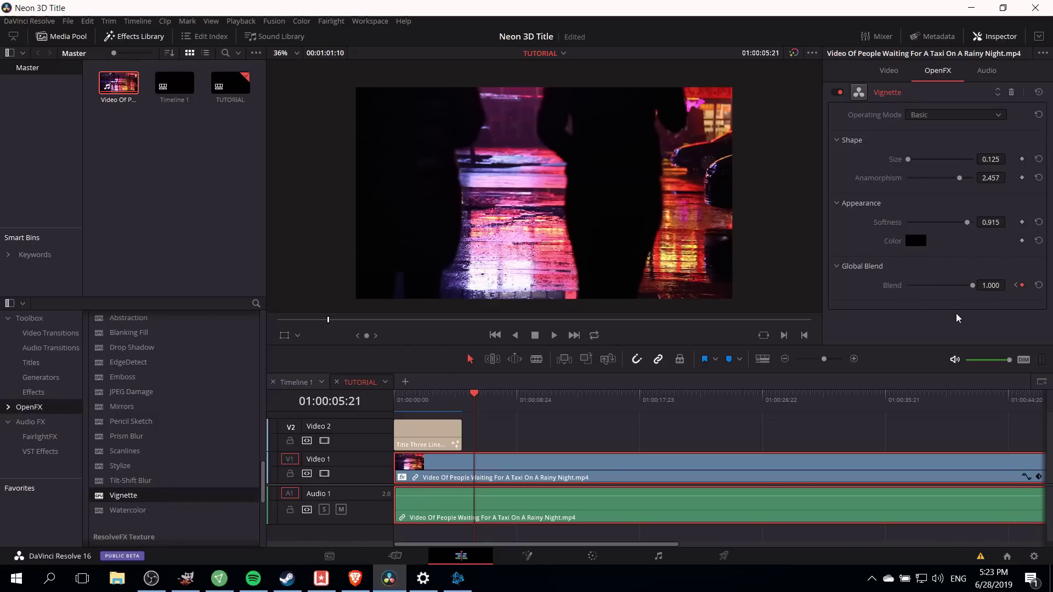
Move the playhead back to 01:00:03:14 and play the vignette fade.
click(443, 407)
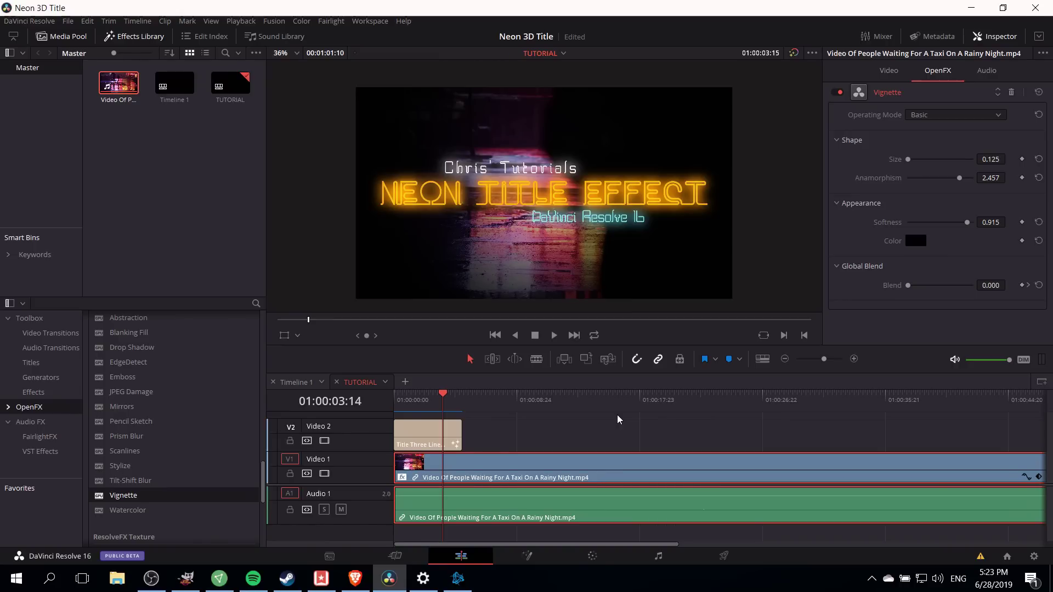
key(space)
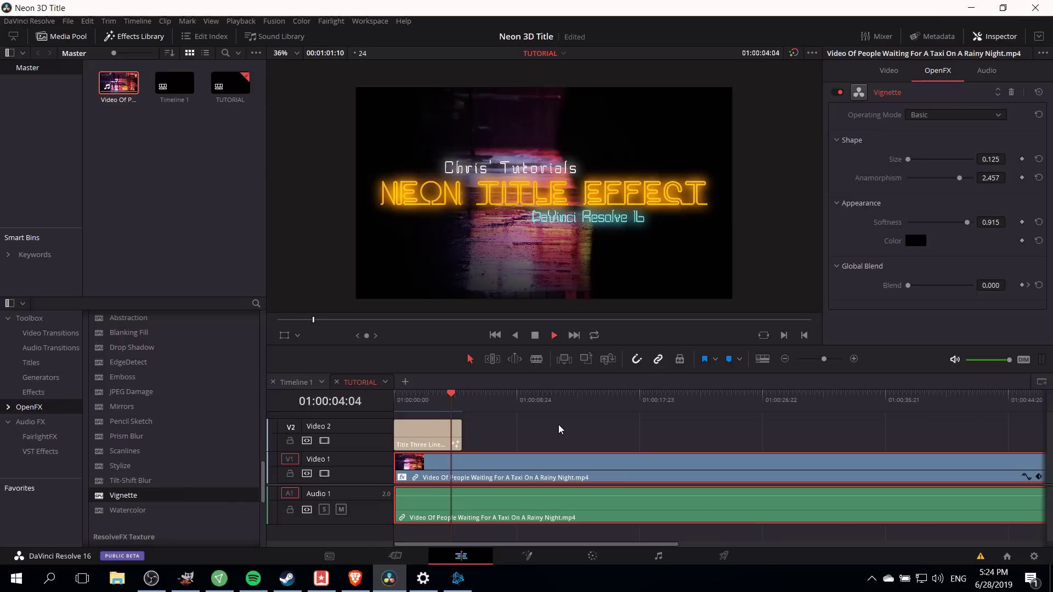